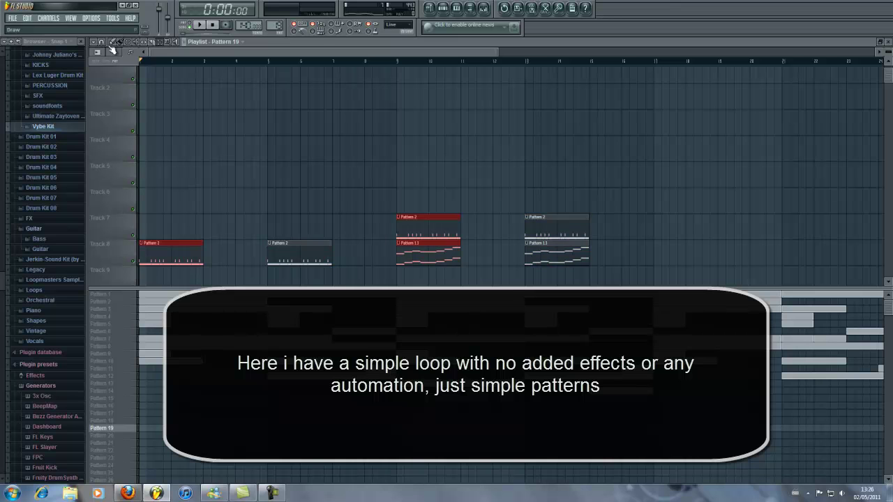
- Move the selected pattern clips in the playlist so that the first one starts at bar 21
left_click_drag(180, 251, 819, 263)
- Add the Fruity Mute 2 effect to the second effect slot of the Master mixer channel
left_click(490, 8)
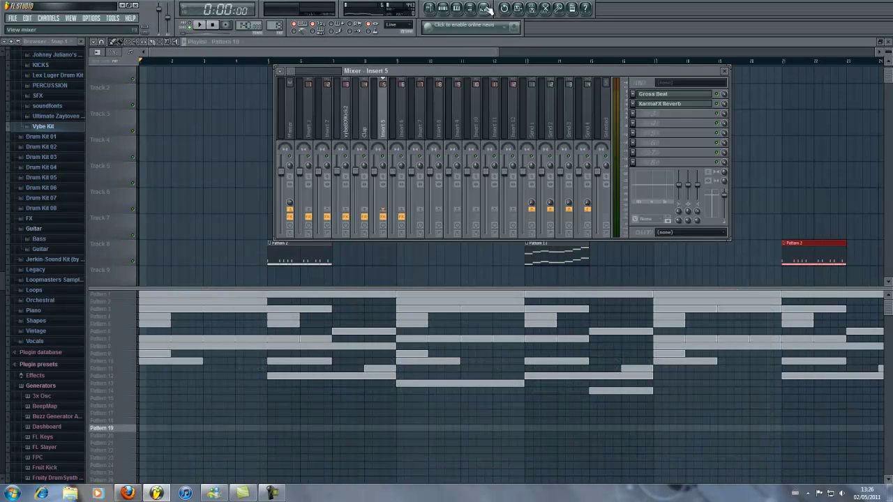
left_click(291, 107)
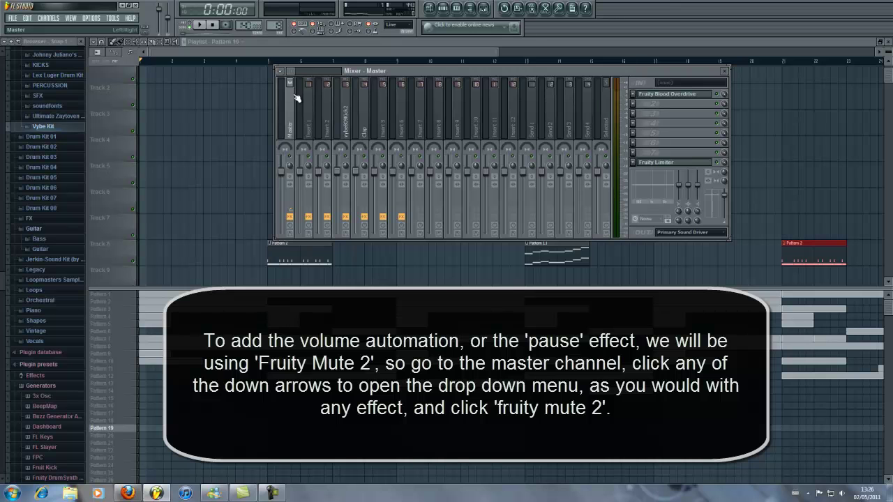
left_click(638, 109)
mouse_move(645, 113)
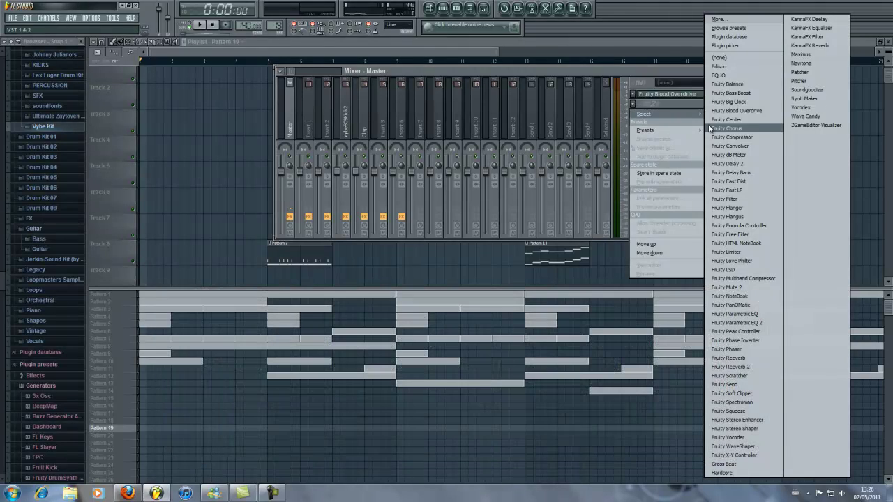
left_click(748, 288)
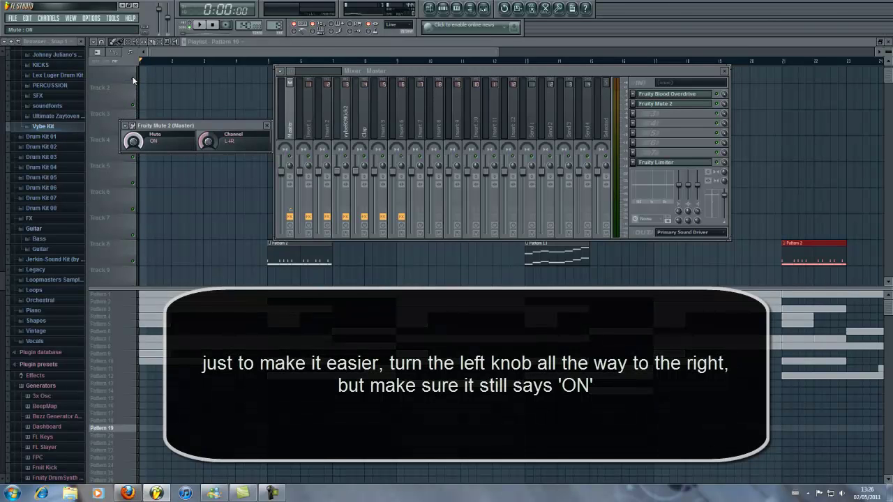
- Create an automation clip for the Mute knob of Fruity Mute 2
right_click(132, 142)
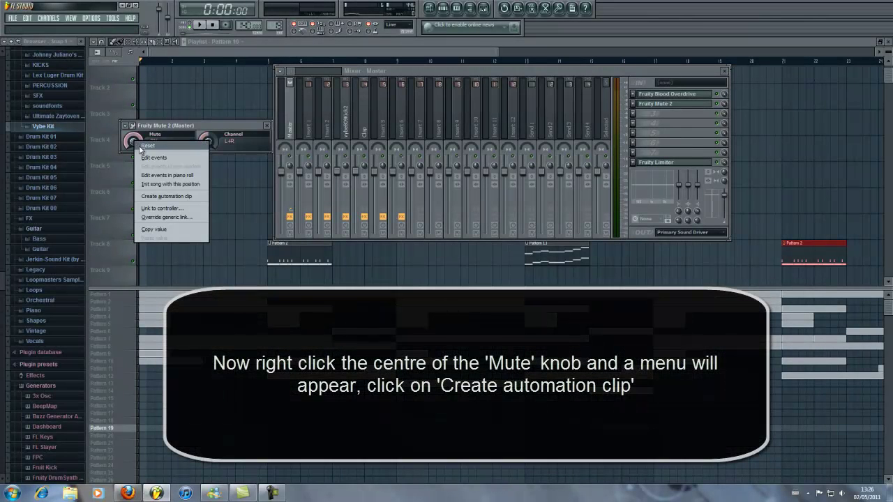
left_click(172, 197)
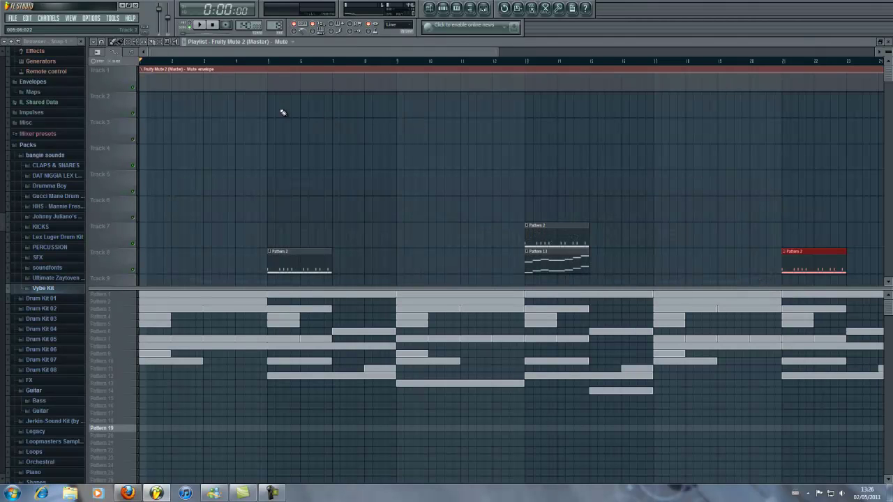
- Add two automation points halfway through bar 4 so the mute envelope drops vertically from the maximum to the minimum
scroll(244, 83, "up", 2)
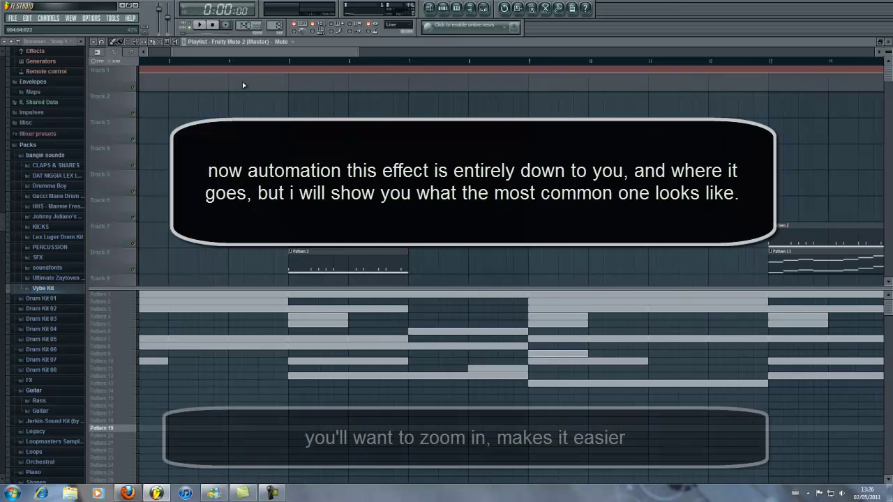
scroll(242, 86, "up", 1)
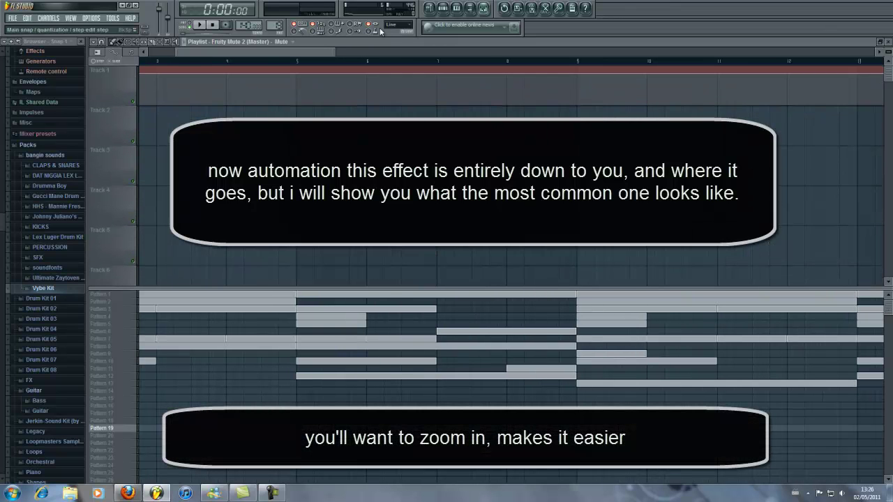
scroll(245, 52, "left", 4)
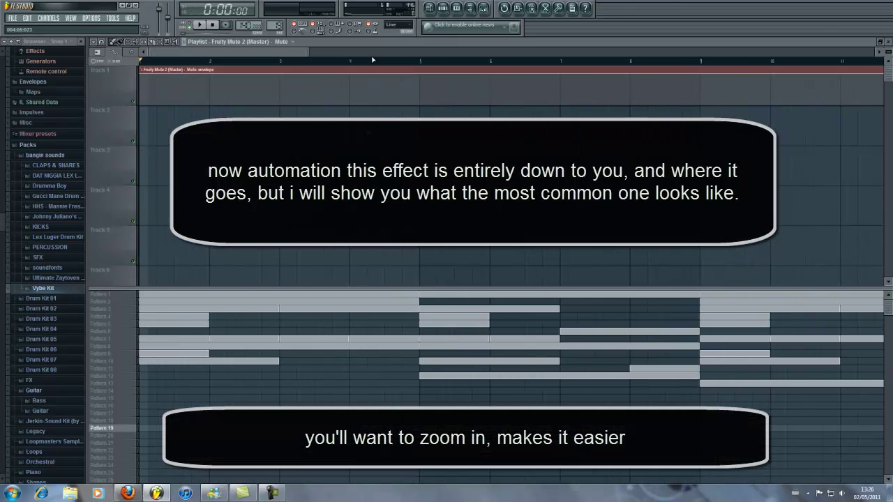
scroll(408, 93, "up", 2)
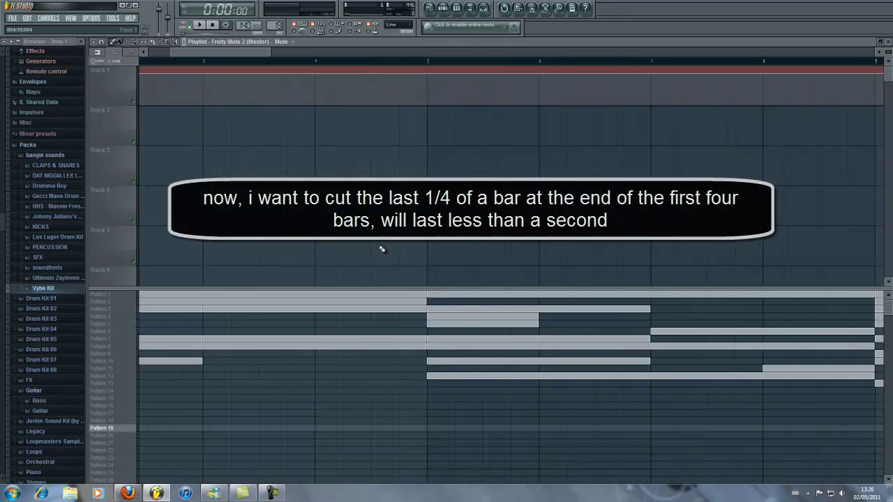
right_click(374, 77)
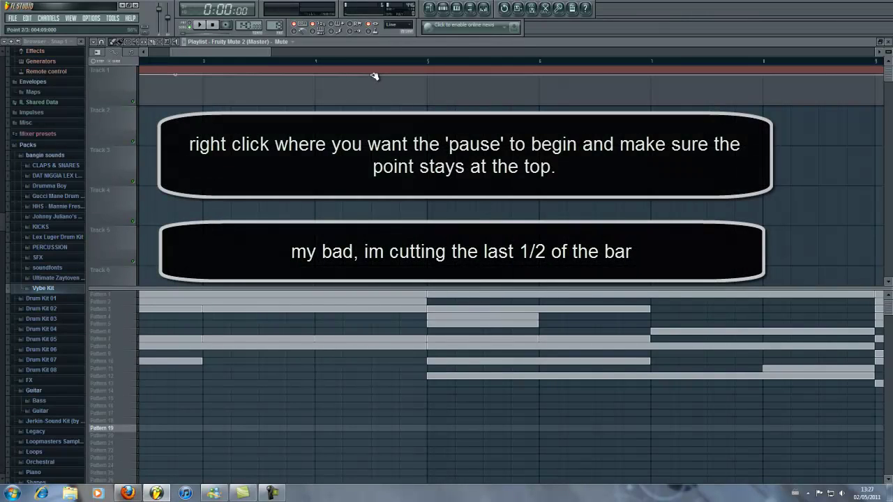
left_click_drag(373, 77, 374, 75)
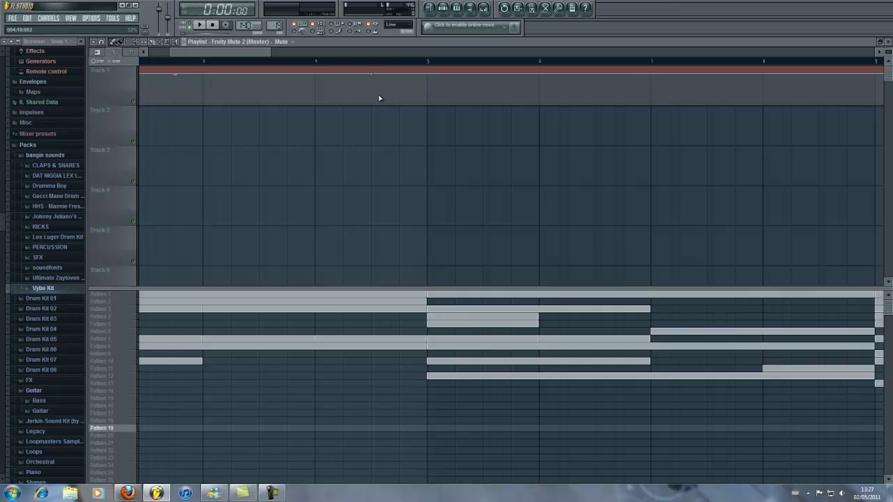
right_click(379, 96)
left_click_drag(379, 96, 374, 103)
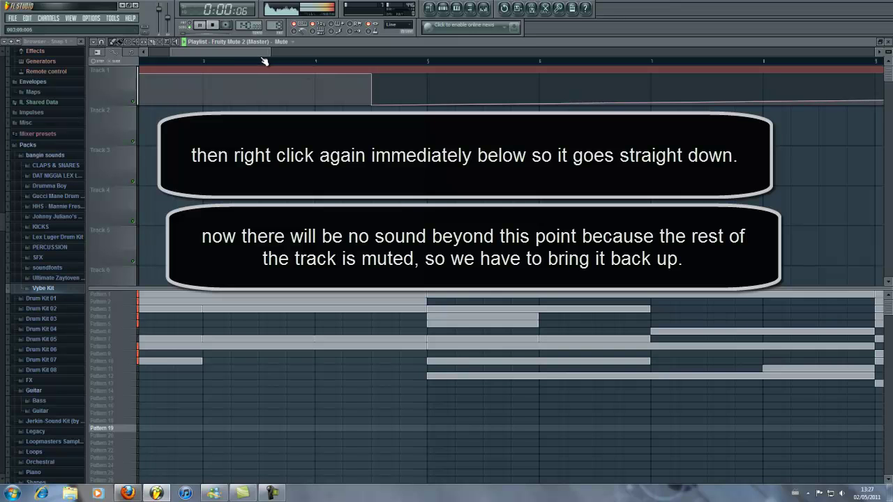
- Play the song from just before bar 4 to hear the mute drop, and stop playback
left_click(309, 64)
key("space")
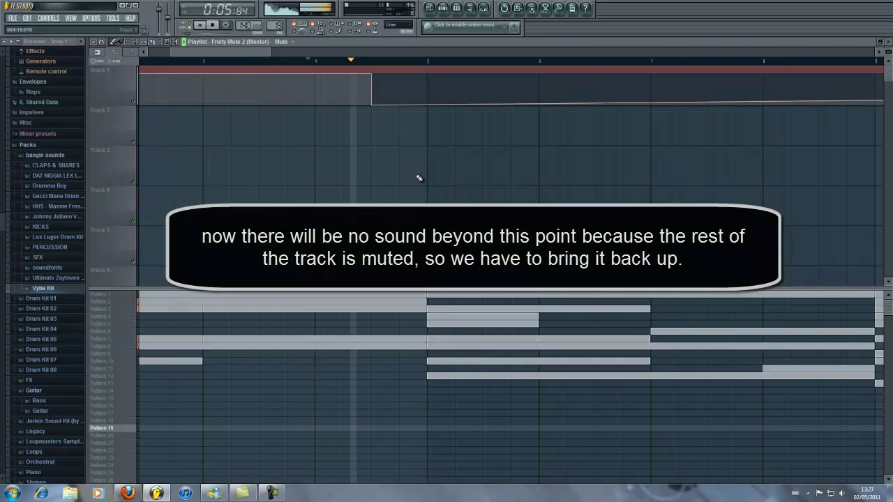
key("space")
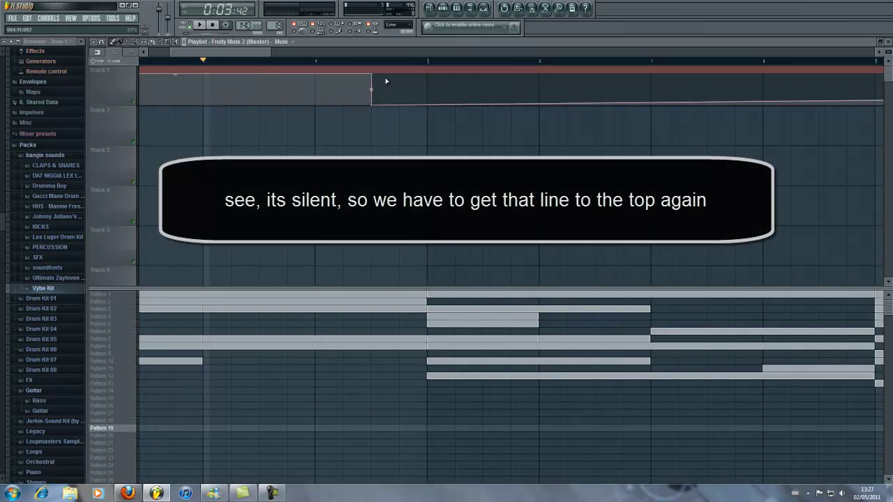
- Add two automation points at the start of bar 5 so the mute envelope rises vertically back to the maximum
right_click(427, 105)
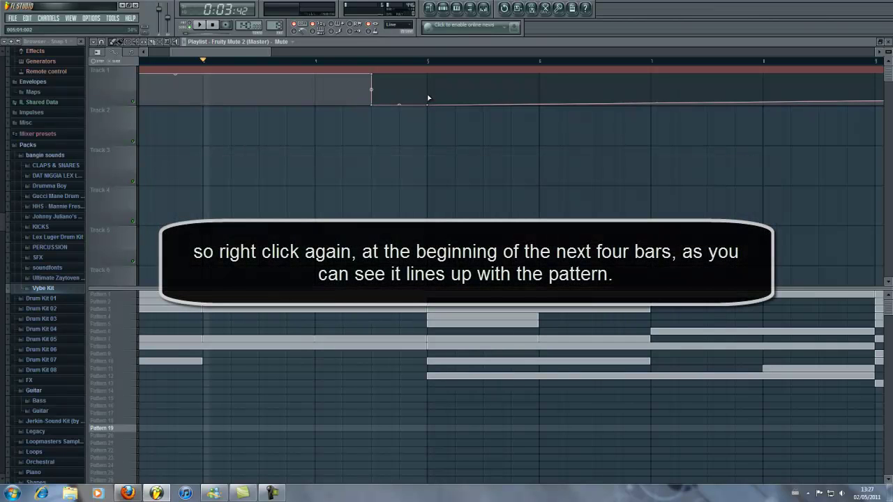
right_click(430, 83)
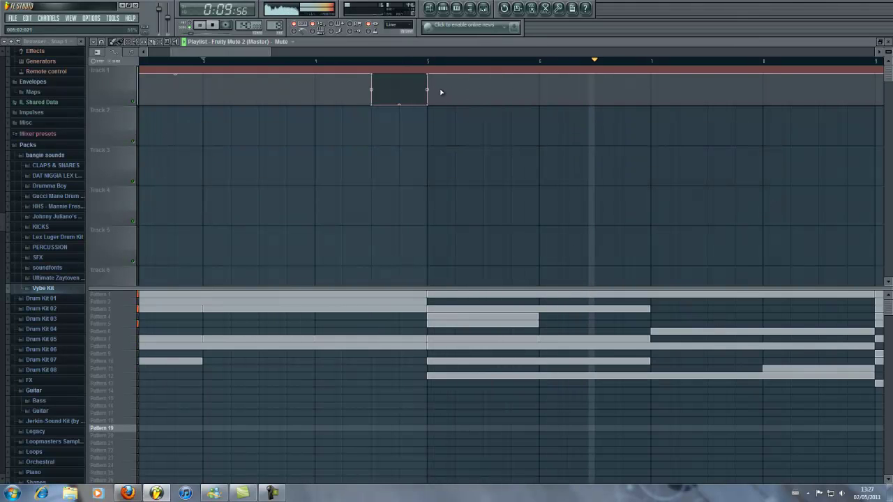
- Review the whole mute automation clip during playback, replay the pause at the end of bar 4, and stop
scroll(430, 94, "down", 2)
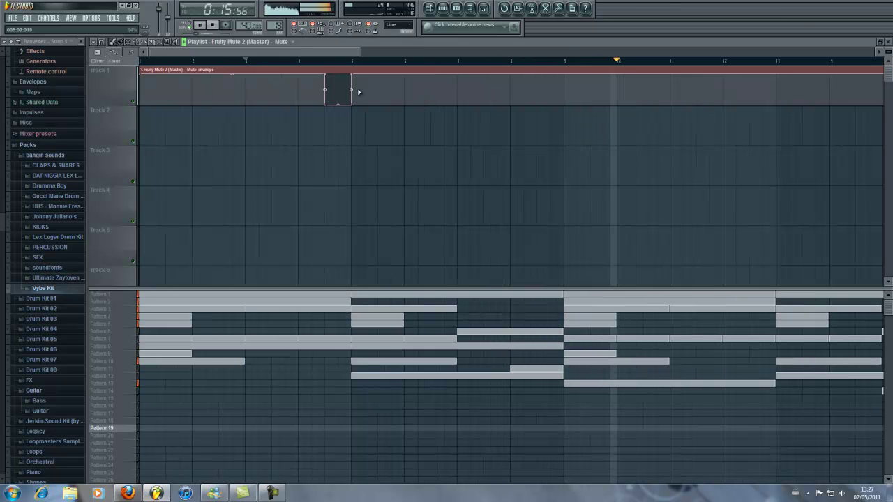
scroll(346, 56, "right", 2)
scroll(377, 58, "down", 1)
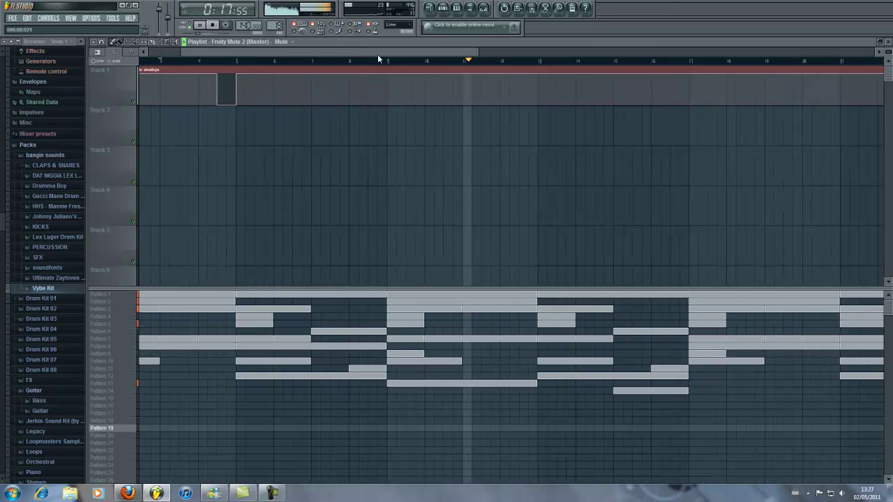
scroll(382, 58, "left", 2)
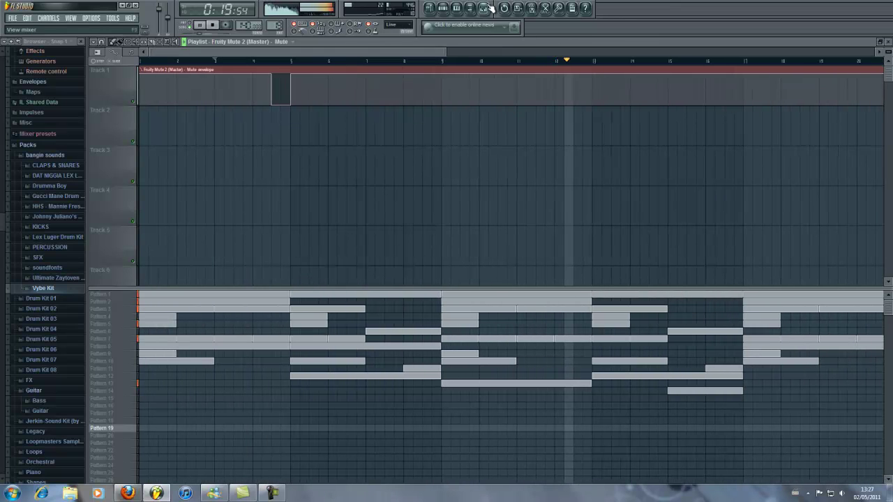
scroll(584, 61, "right", 10)
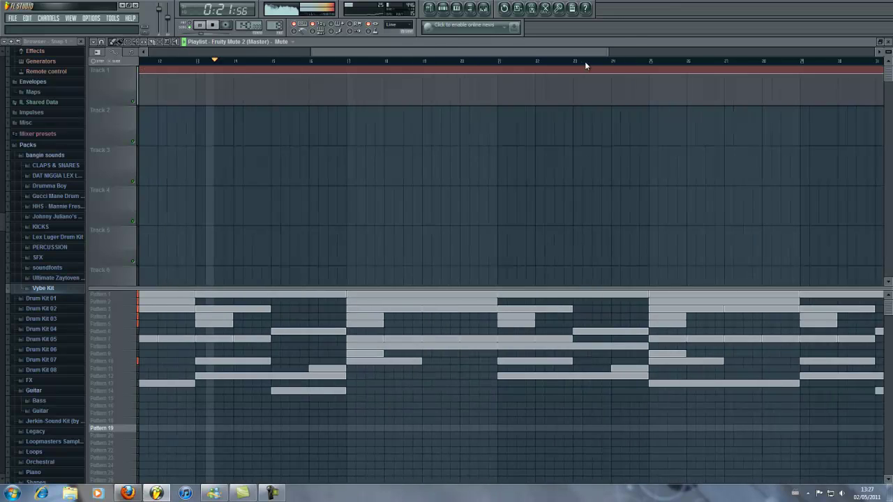
scroll(719, 70, "left", 8)
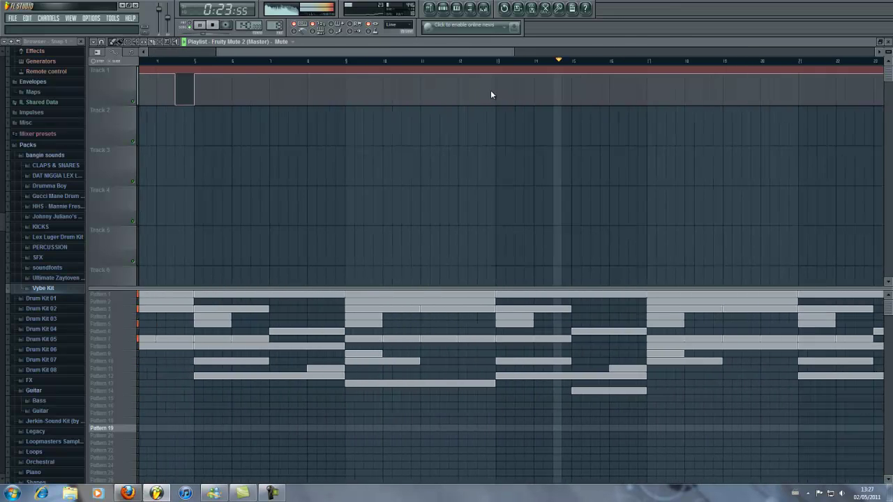
scroll(530, 97, "right", 7)
scroll(530, 108, "left", 5)
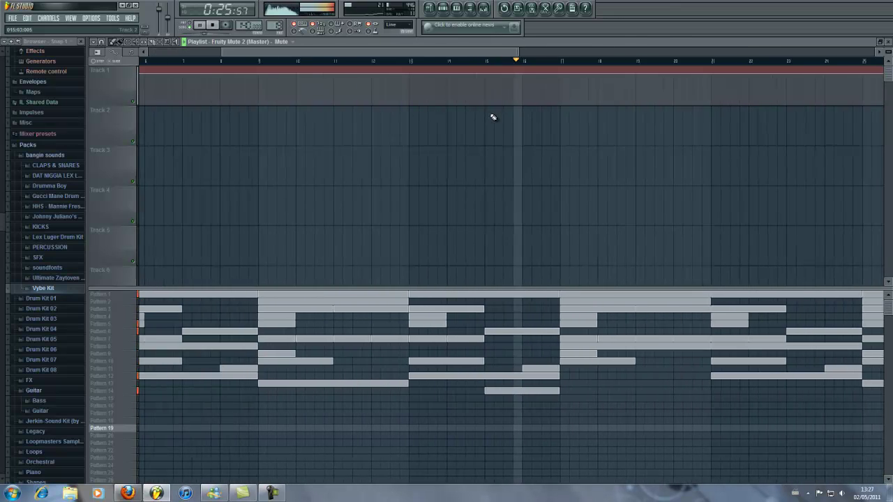
scroll(492, 118, "down", 3)
left_click(197, 53)
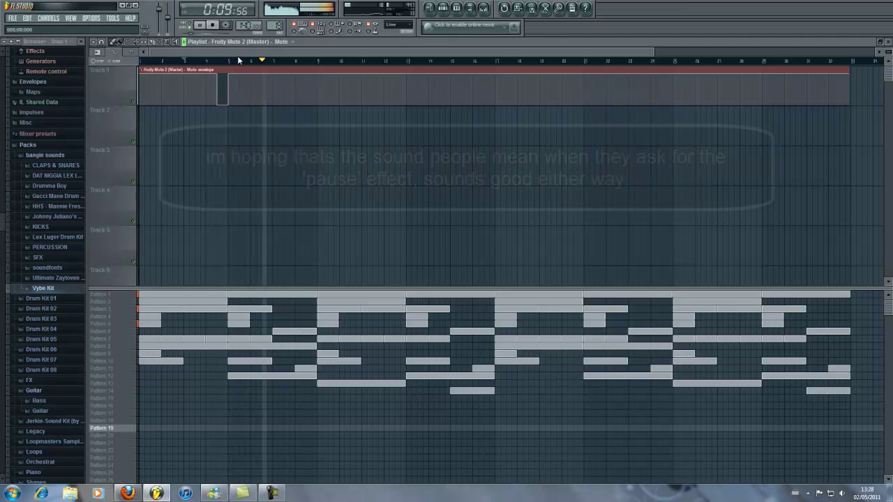
key("space")
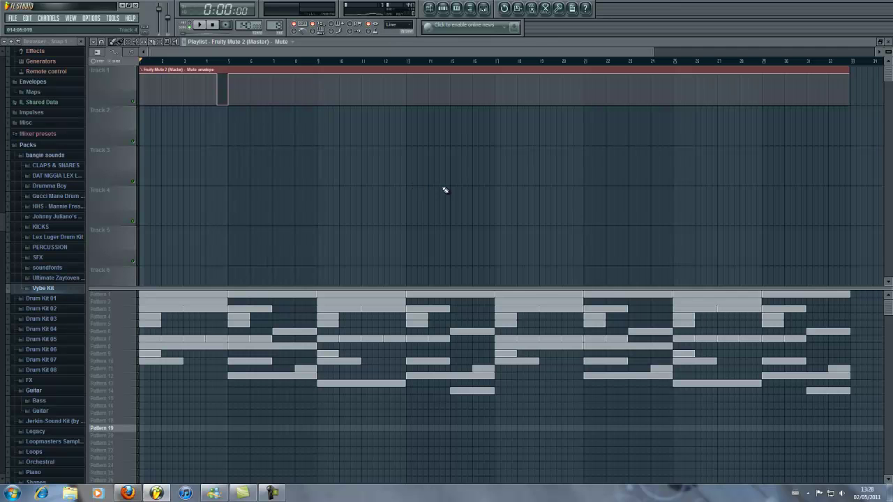
- Add a quarter-bar mute gap with vertical edges over the second beat of bar 17 in the automation clip
scroll(523, 309, "up", 2)
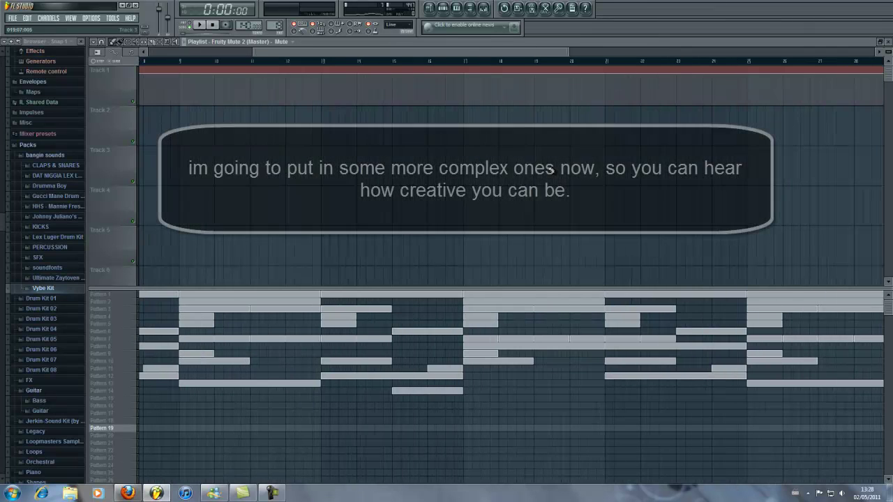
scroll(522, 310, "up", 1)
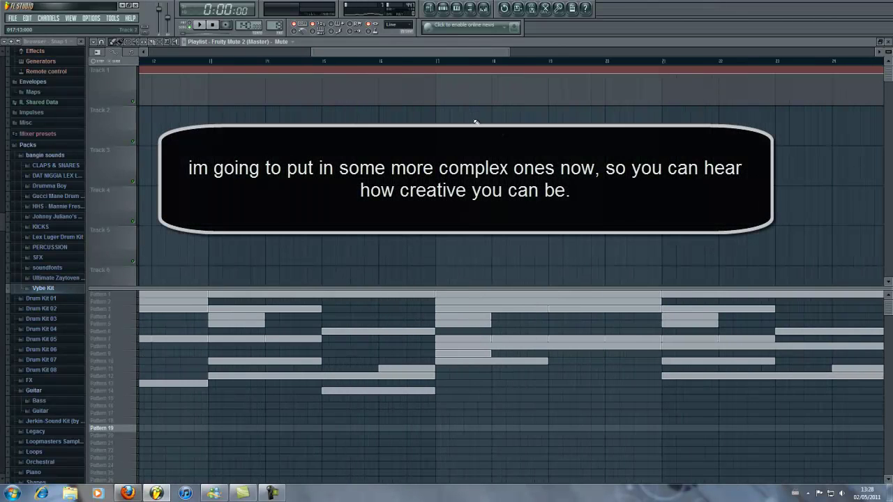
scroll(440, 91, "up", 2)
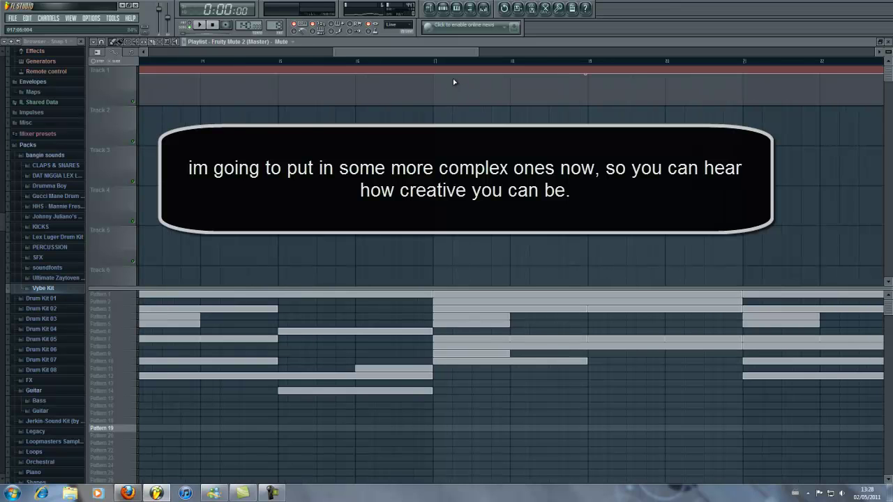
left_click(454, 95)
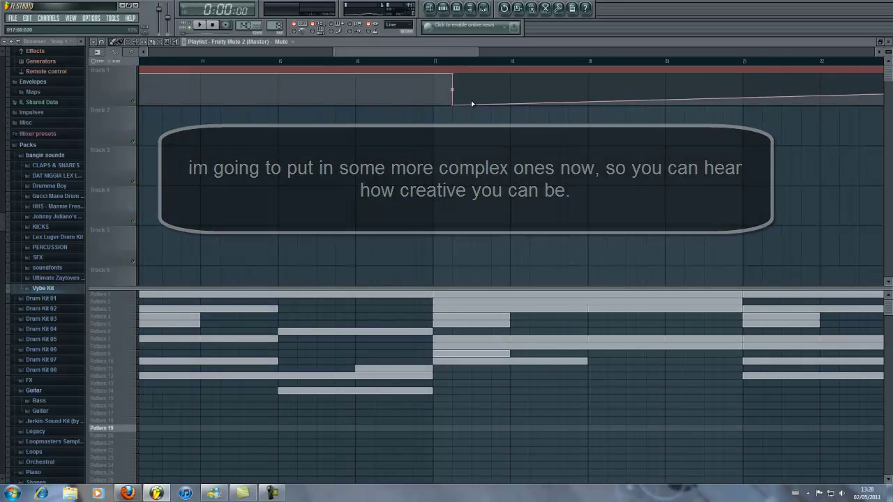
left_click_drag(472, 98, 473, 70)
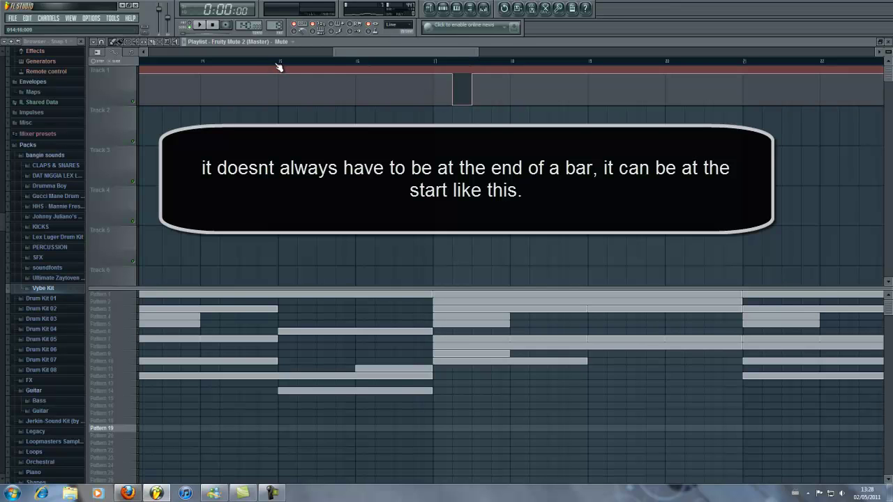
- Play the song from bar 15 to hear the mute gap in bar 17, and stop playback
key("space")
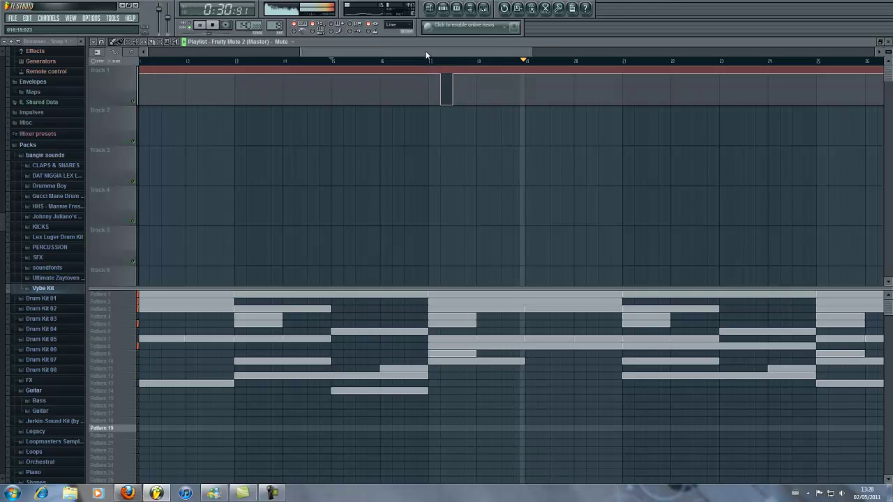
scroll(450, 53, "down", 3)
left_click_drag(450, 52, 465, 52)
key("space")
- Add two eighth-bar mute gaps with vertical edges in the second half of bar 20, starting at steps 9 and 13
scroll(487, 77, "up", 3)
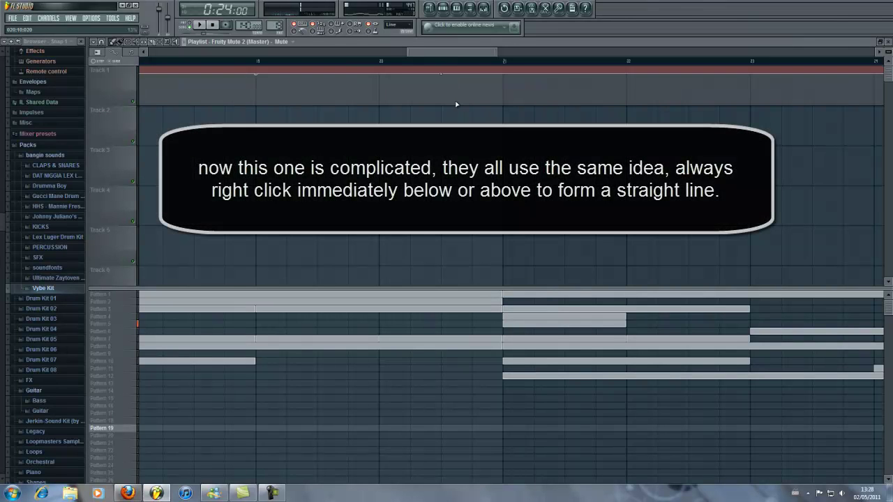
right_click(442, 107)
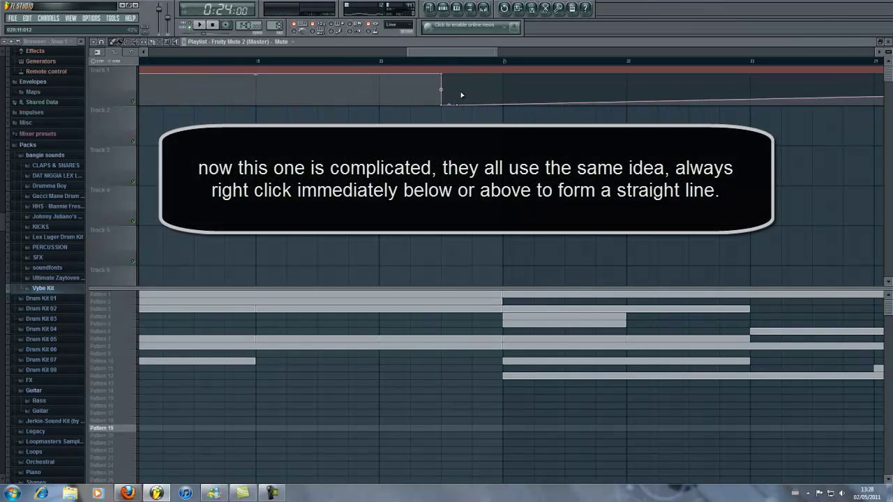
right_click(458, 69)
right_click(473, 106)
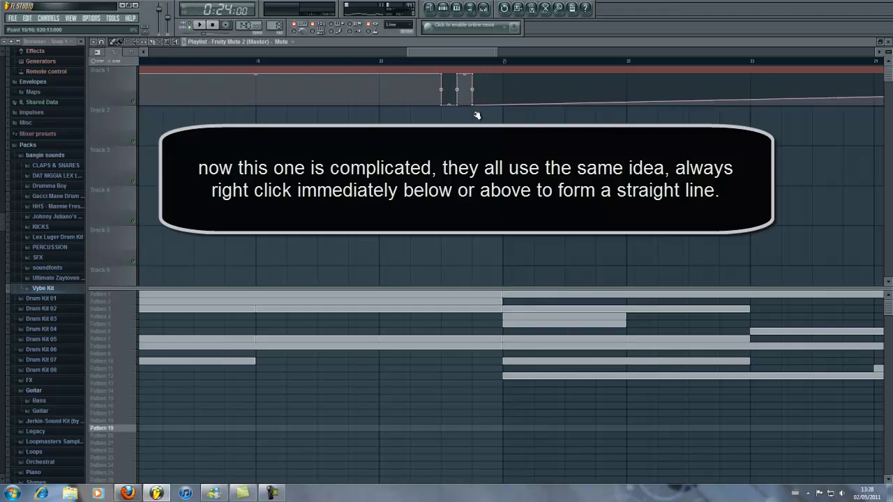
right_click(487, 69)
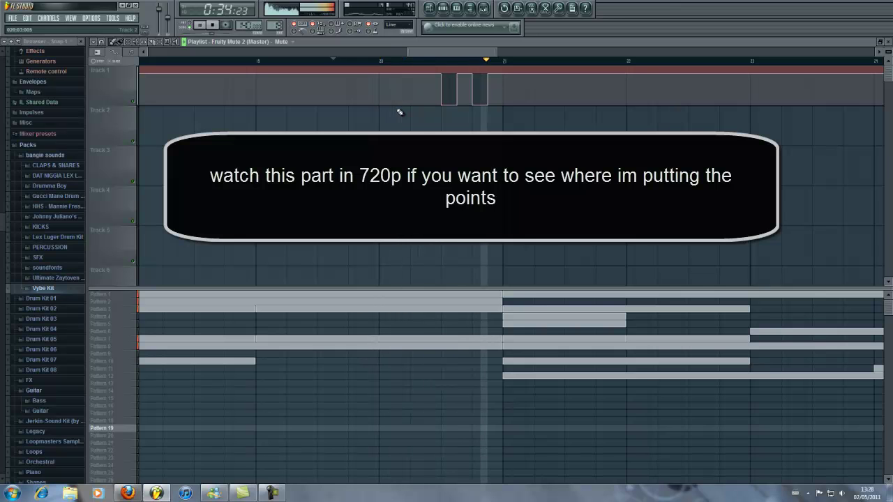
- Add a third mute gap, a sixteenth of a bar long with vertical edges, at the very end of bar 20 in the mute automation clip
key("space")
scroll(488, 92, "up", 2)
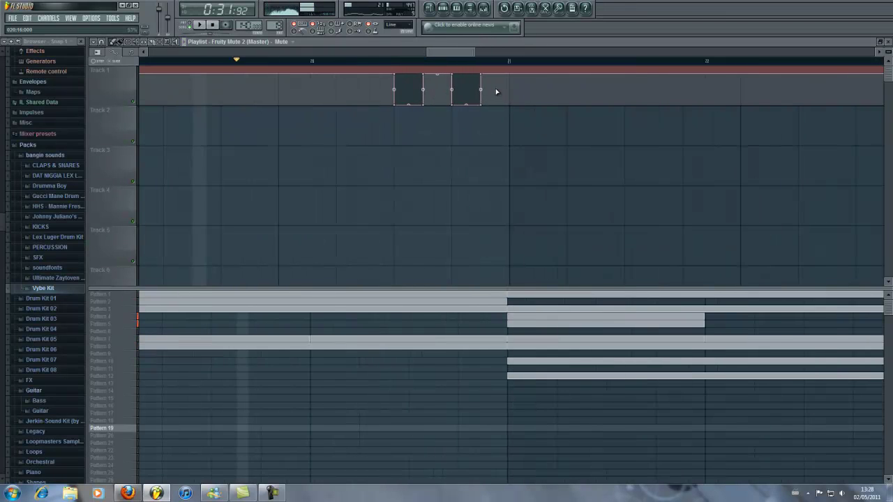
scroll(496, 89, "up", 2)
left_click_drag(493, 69, 516, 70)
scroll(476, 110, "down", 2)
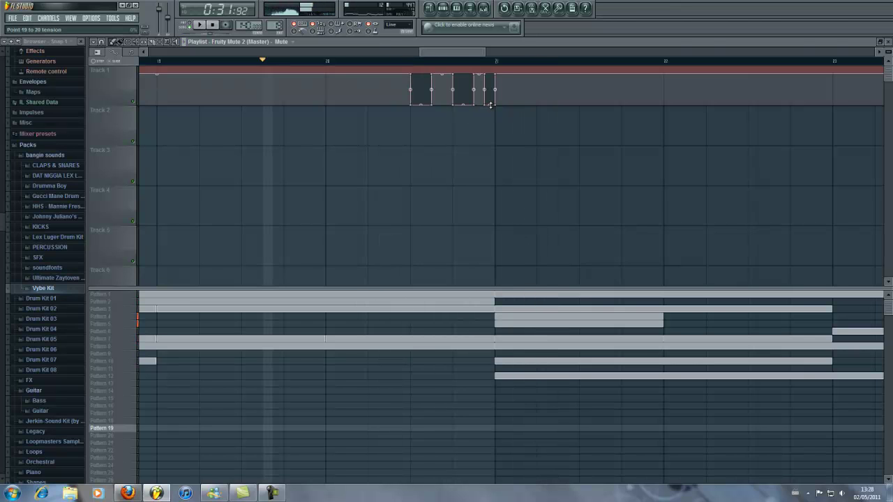
- Shorten the second mute gap in bar 20 to a sixteenth of a bar by moving its starting edge to step 14
scroll(494, 106, "up", 3)
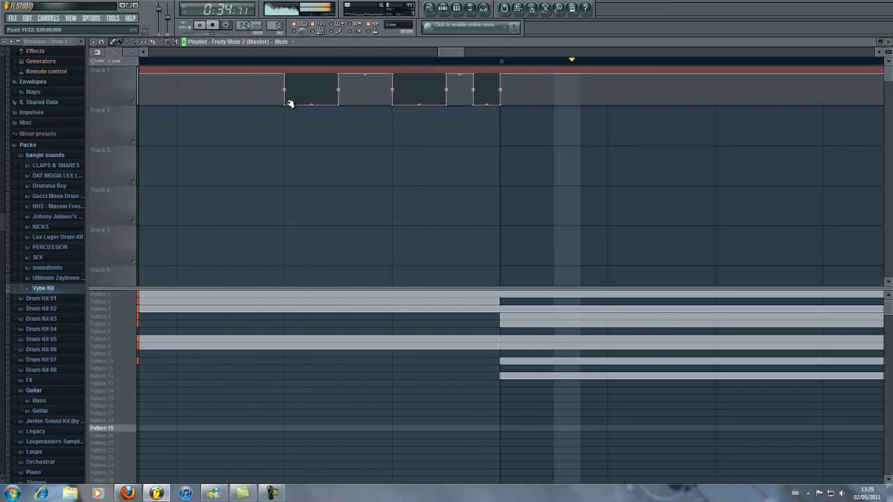
scroll(290, 101, "down", 3)
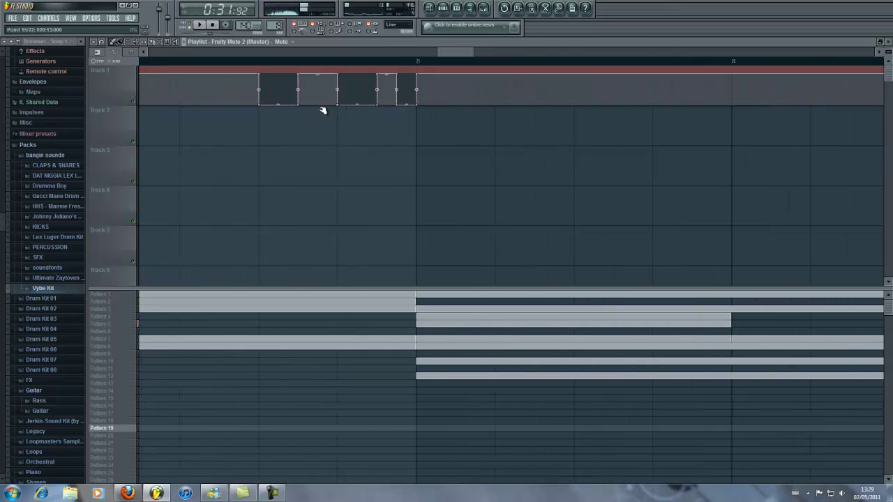
left_click_drag(341, 106, 352, 75)
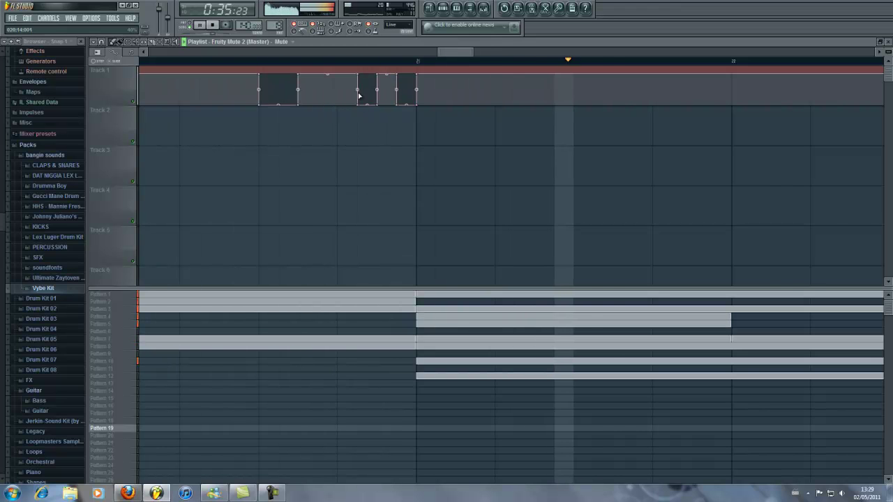
- Review the whole mute automation clip, play the song from the start and from bar 16 to hear the gaps, and stop playback
scroll(359, 105, "down", 2)
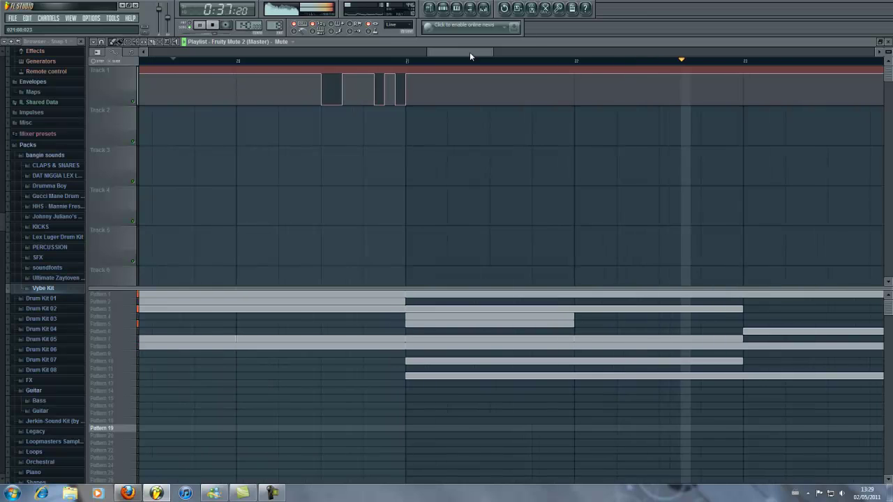
scroll(370, 165, "down", 2)
left_click_drag(430, 55, 131, 62)
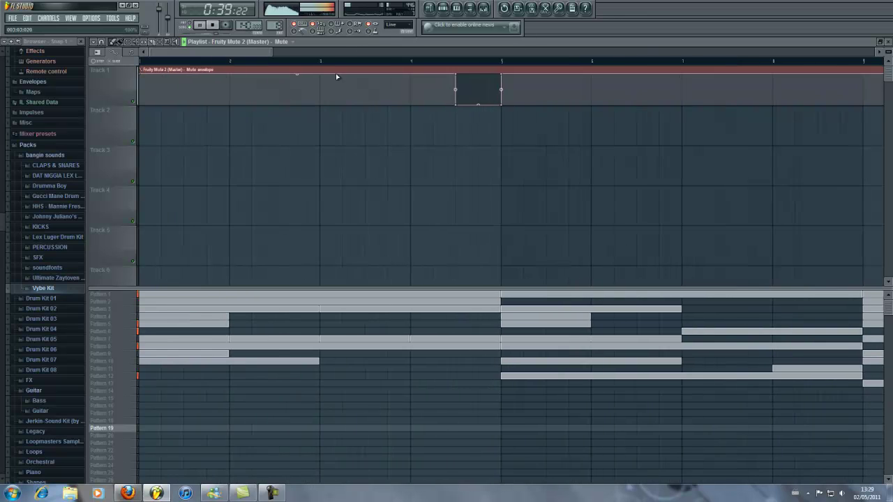
scroll(337, 75, "down", 5)
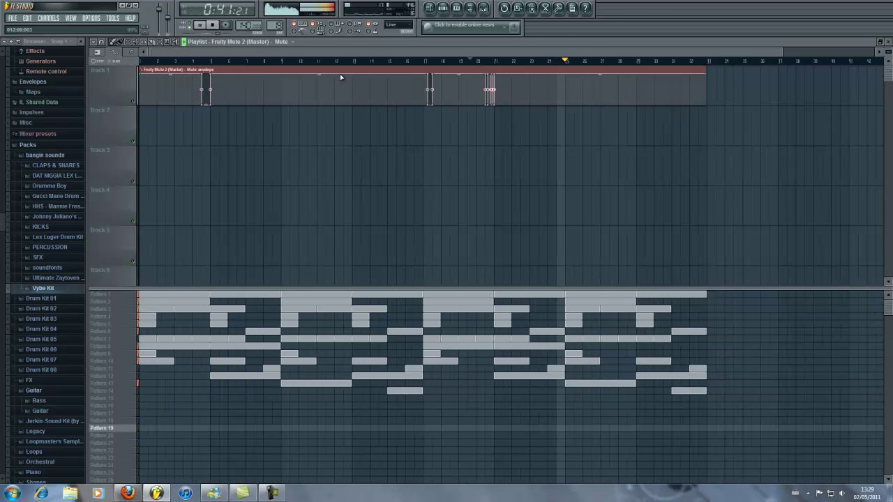
left_click(212, 28)
left_click(212, 28)
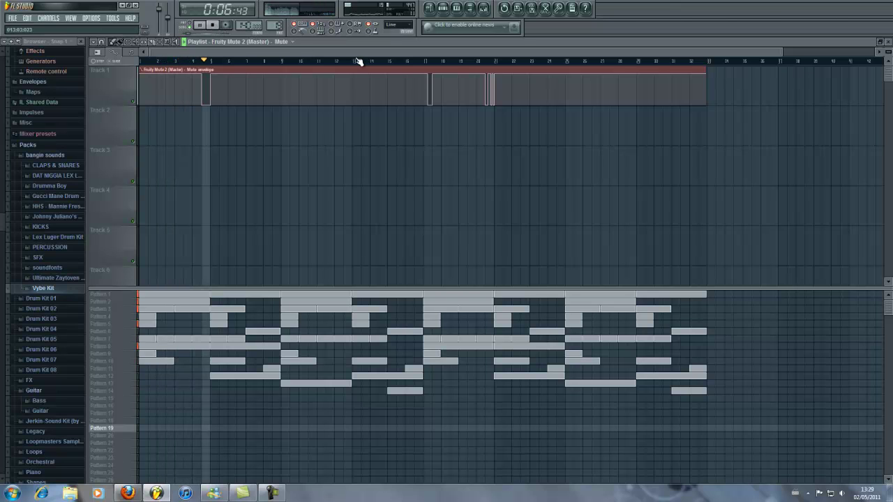
left_click(406, 62)
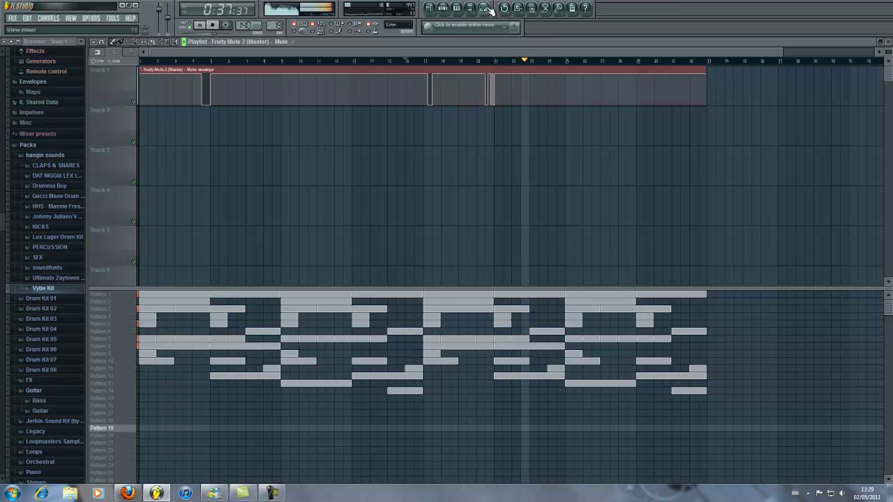
key("space")
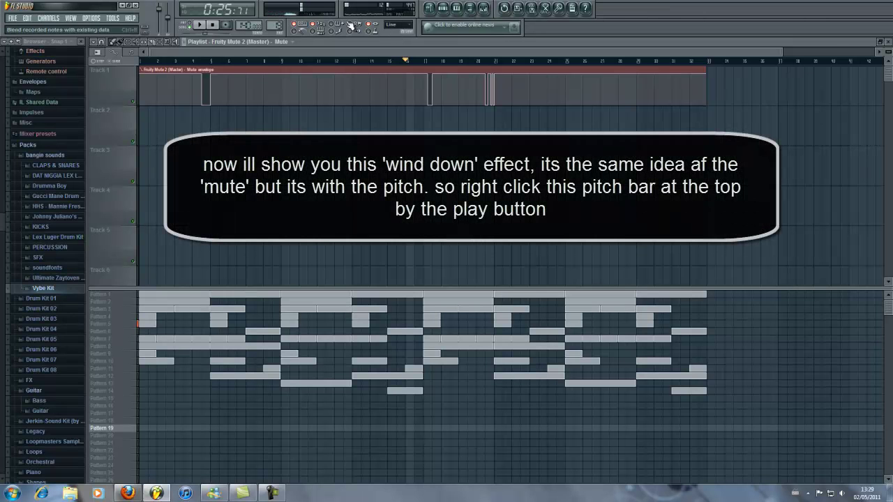
- Return to the song start and create an automation clip for the master pitch
left_click(216, 26)
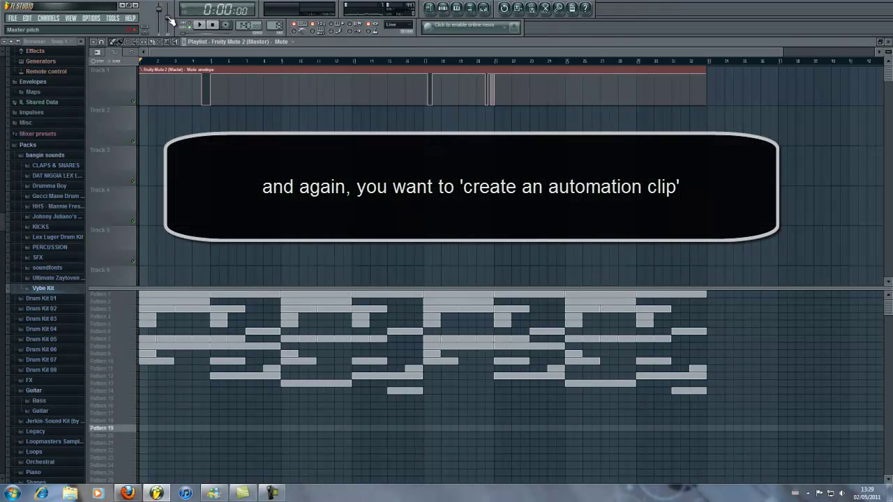
right_click(170, 20)
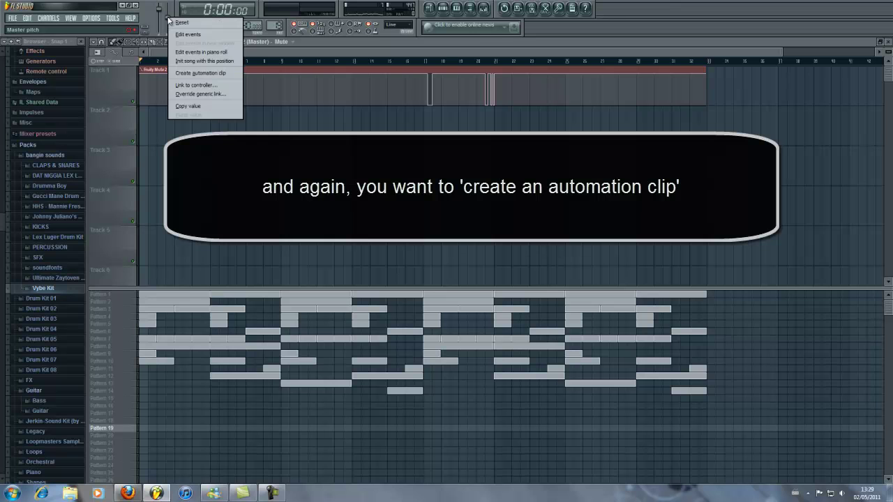
left_click(237, 73)
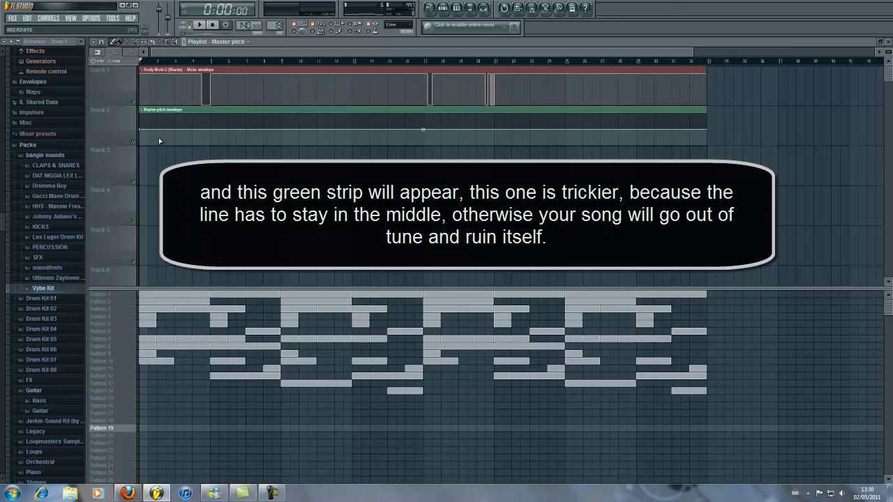
- Add a point at the start of bar 4 on the master pitch envelope, keeping the line exactly at its centre level
scroll(160, 136, "up", 5)
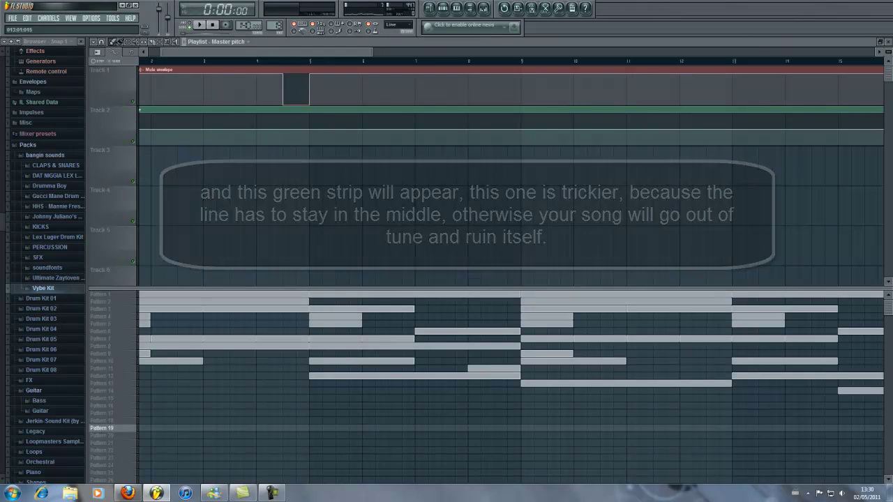
scroll(527, 212, "up", 3)
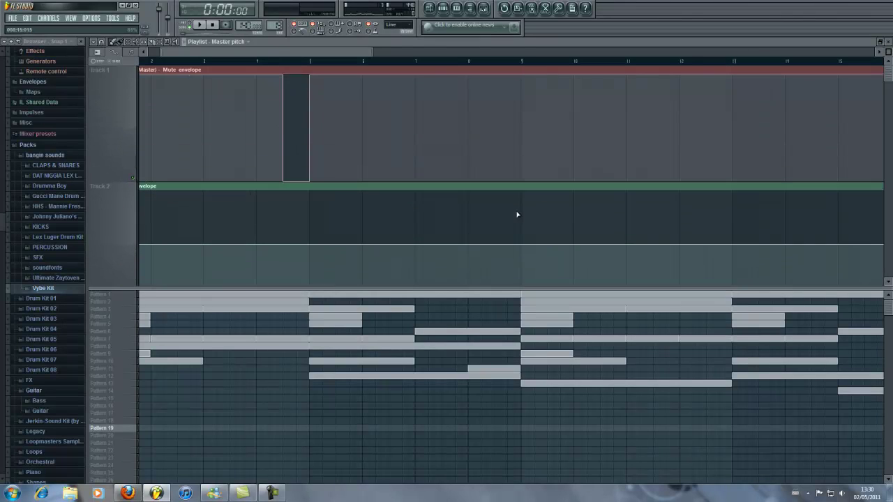
scroll(528, 212, "down", 2)
scroll(387, 71, "up", 1)
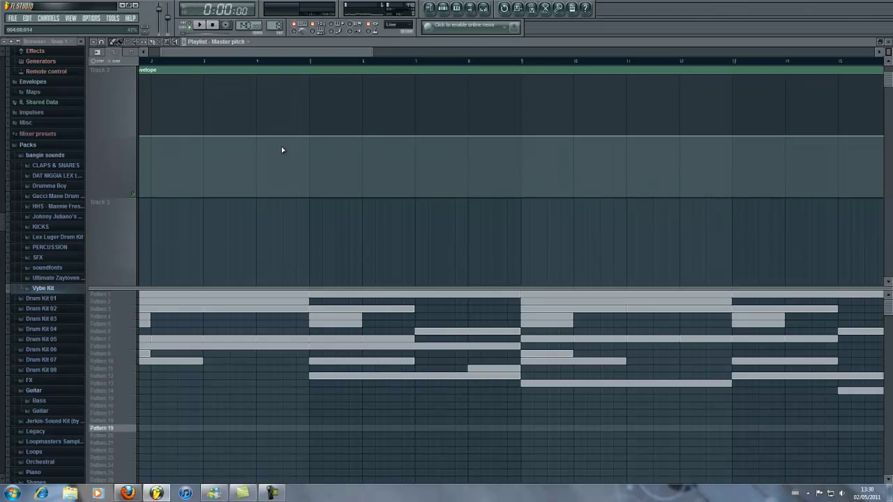
scroll(279, 119, "up", 2)
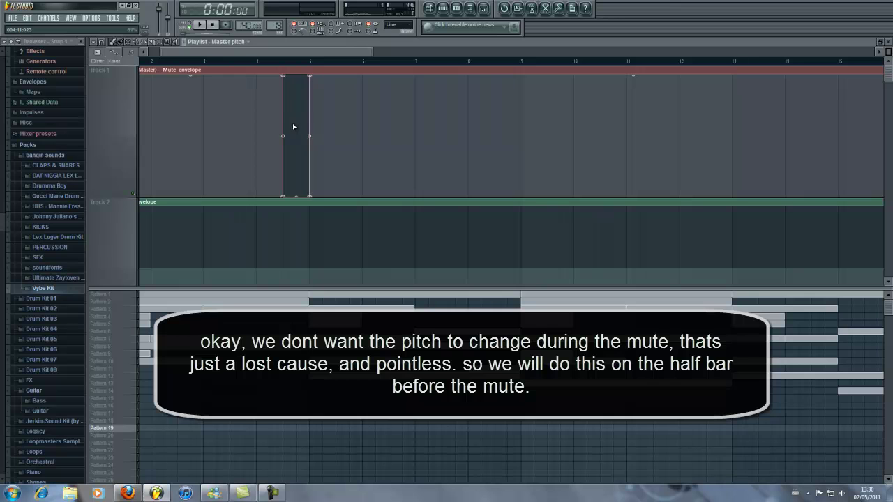
scroll(287, 142, "down", 1)
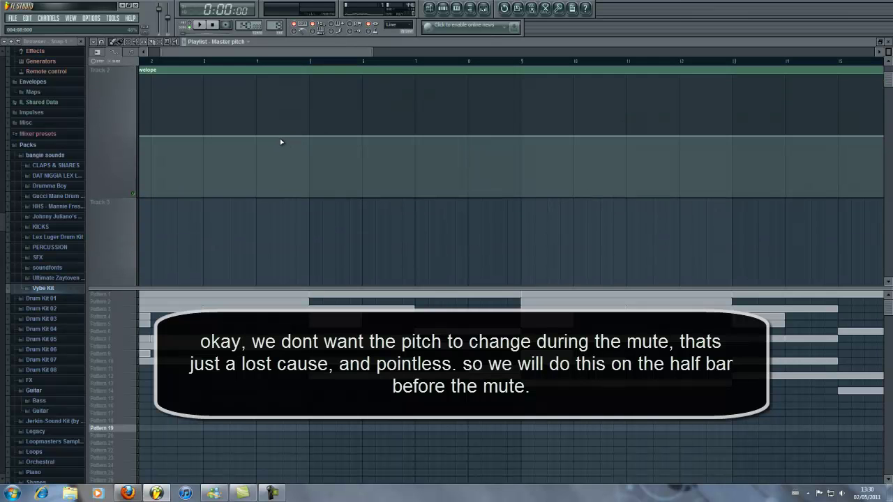
right_click(256, 136)
- Drop the master pitch to its lowest where the mute begins in mid bar 4, and return it to centre at the start of bar 5
scroll(273, 145, "up", 1)
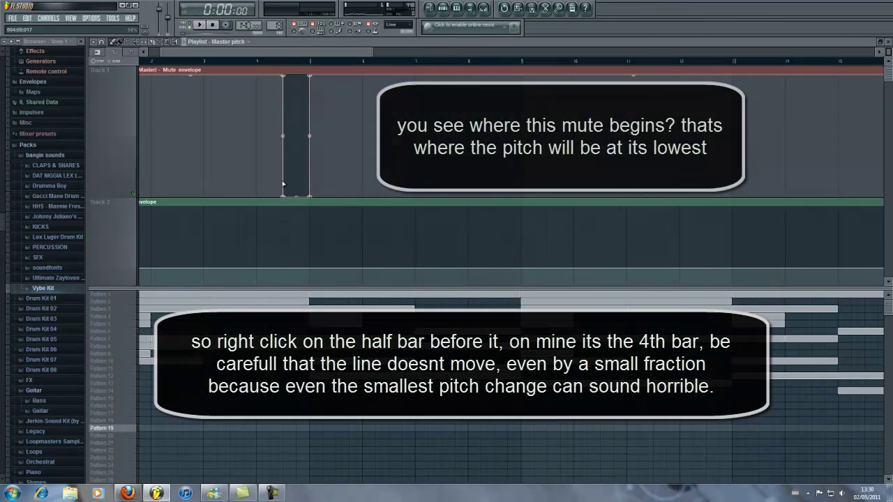
scroll(285, 153, "down", 1)
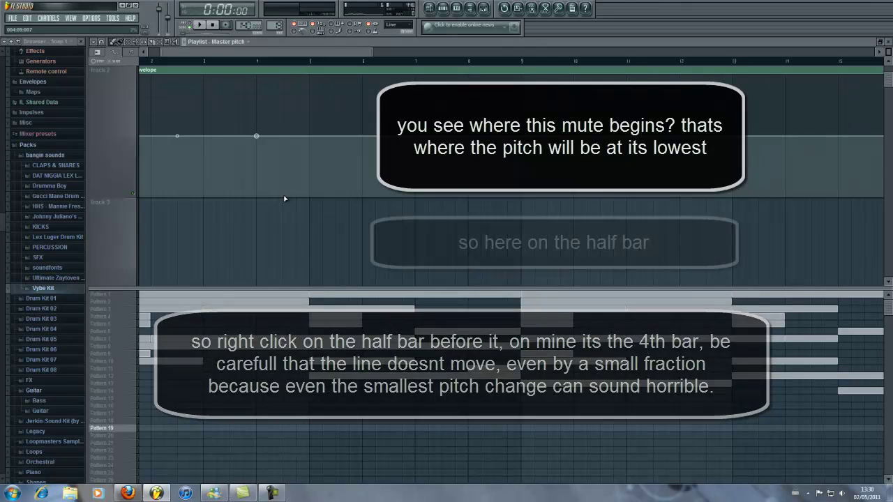
right_click(285, 201)
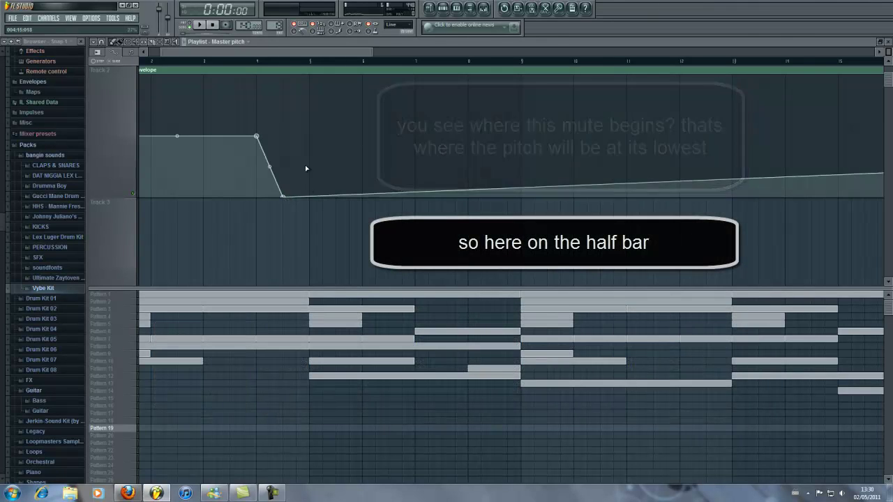
right_click(309, 136)
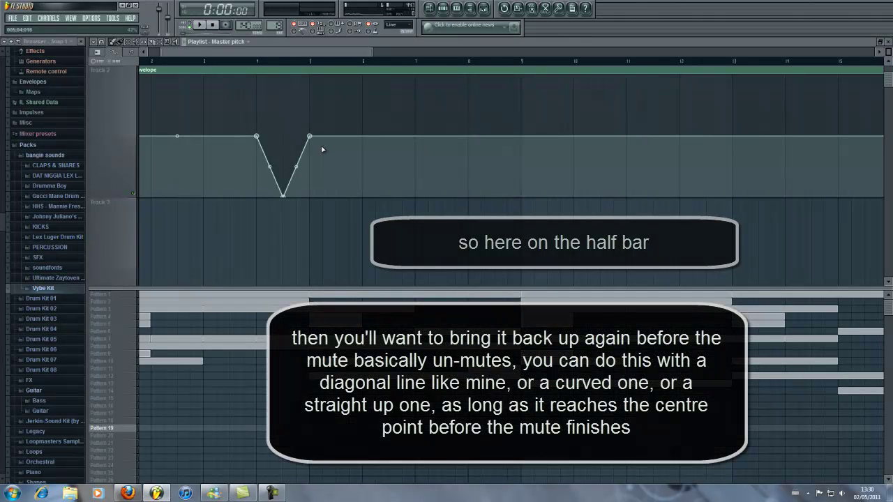
scroll(321, 146, "up", 1)
scroll(279, 192, "down", 1)
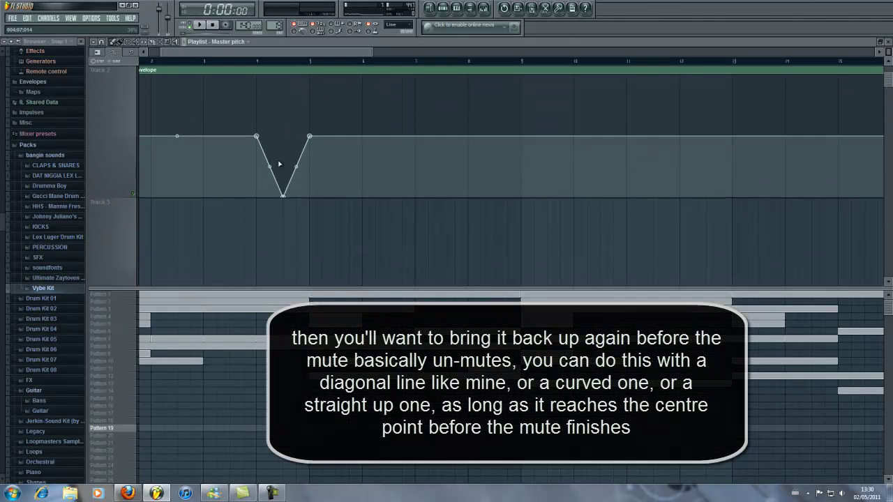
scroll(282, 209, "up", 1)
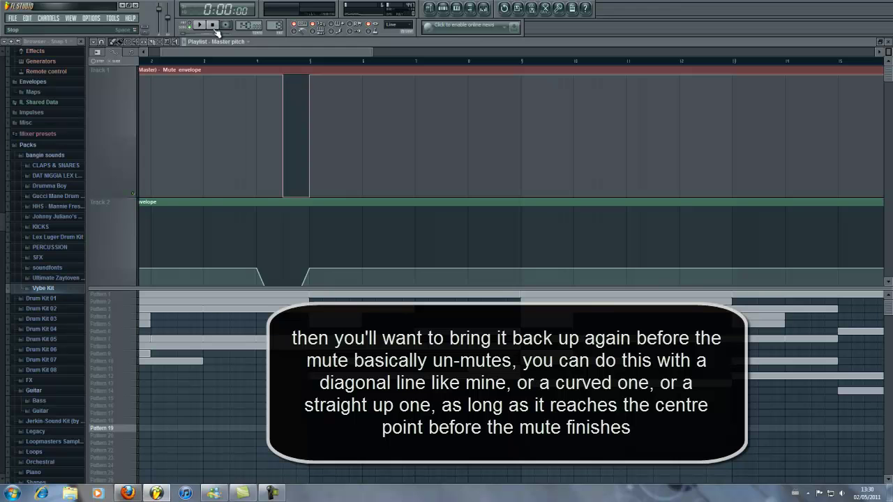
- Curve the falling slope of the pitch dip in bar 4 and replay the song from the start to hear the wind-down
scroll(217, 48, "down", 2)
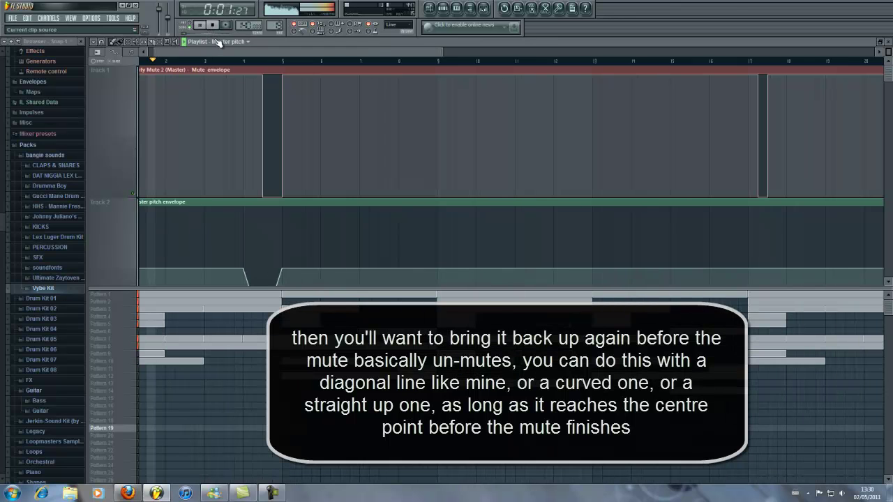
scroll(270, 70, "down", 1)
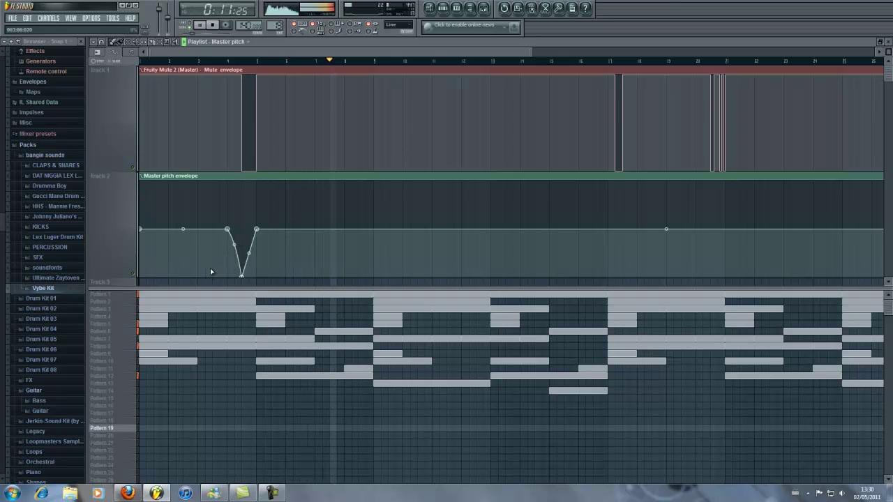
scroll(211, 273, "down", 2)
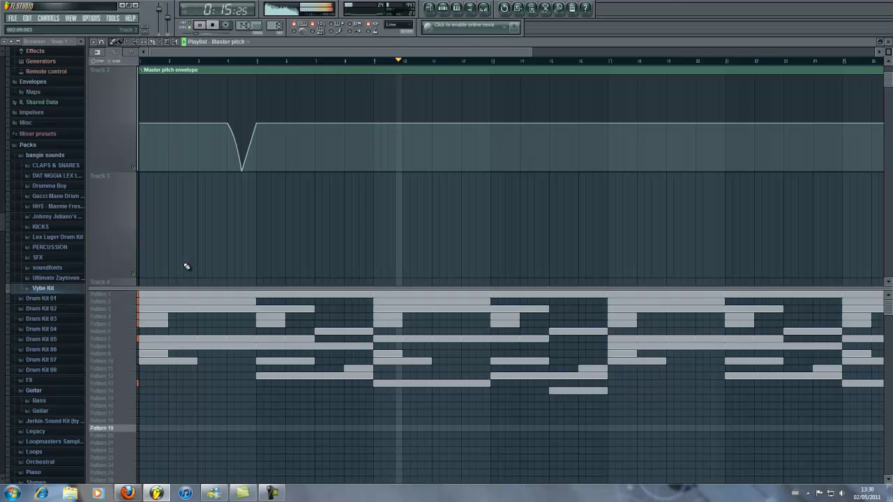
left_click(214, 25)
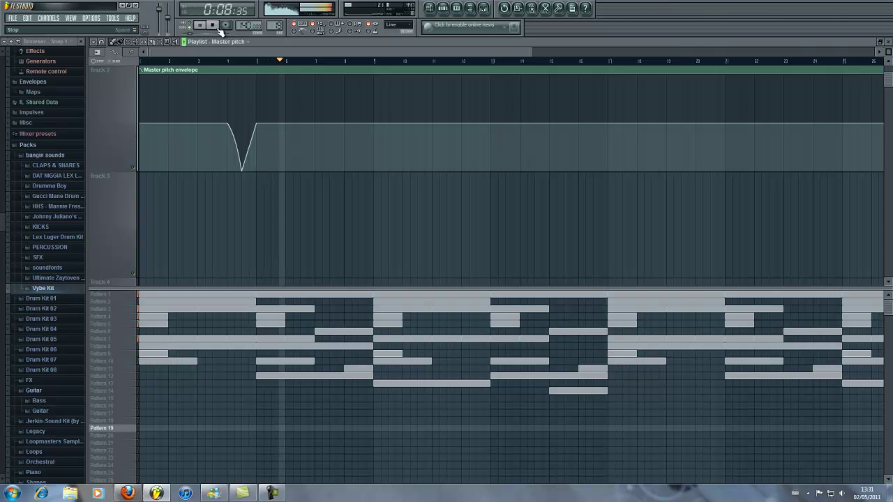
- Examine the master pitch envelope against the mute gaps in bars 17 and 20 during playback
scroll(614, 175, "up", 2)
left_click(614, 126)
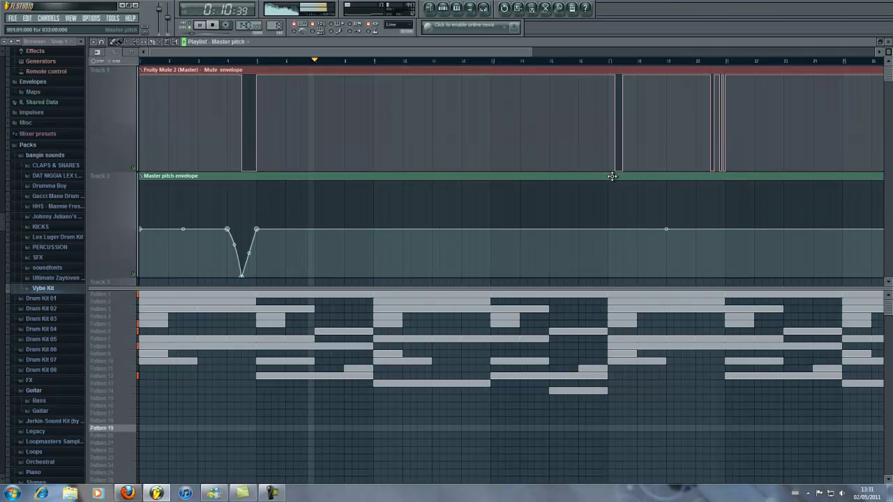
left_click_drag(519, 51, 675, 52)
scroll(549, 218, "up", 2, "ctrl")
scroll(554, 216, "down", 1)
scroll(709, 129, "up", 1, "alt")
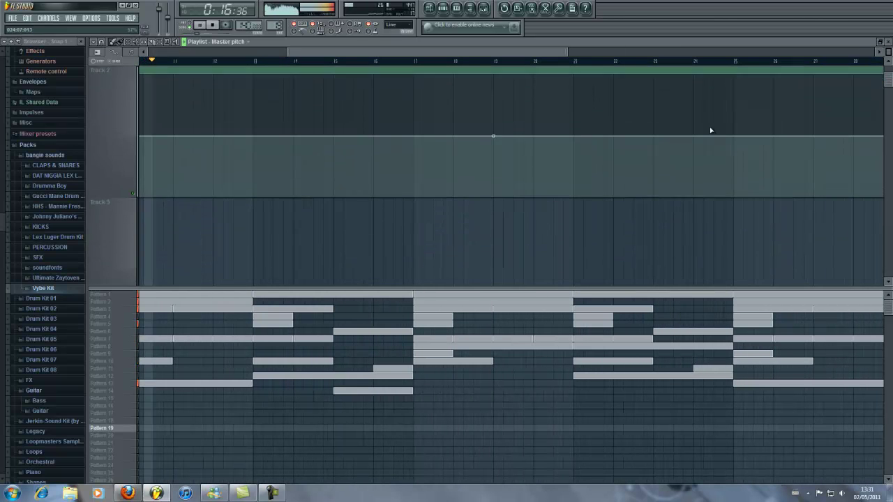
scroll(707, 132, "up", 1)
scroll(643, 125, "down", 1, "alt")
scroll(622, 110, "up", 2, "alt")
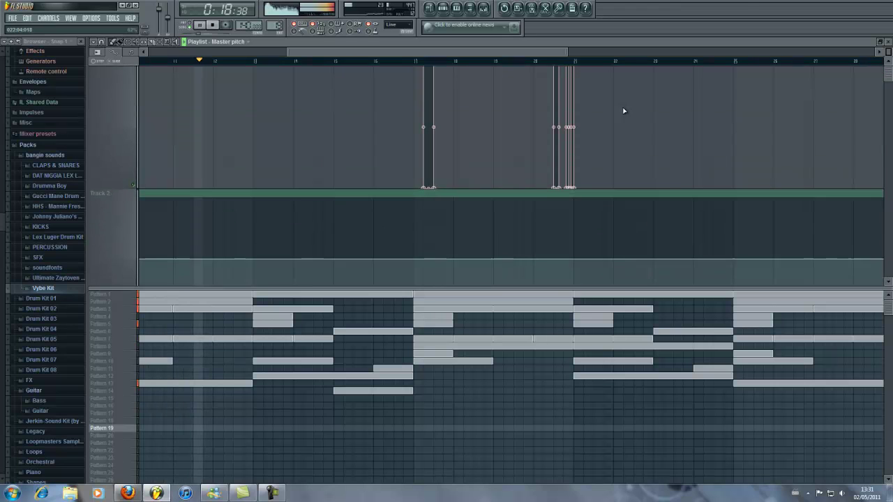
scroll(695, 168, "up", 1, "ctrl")
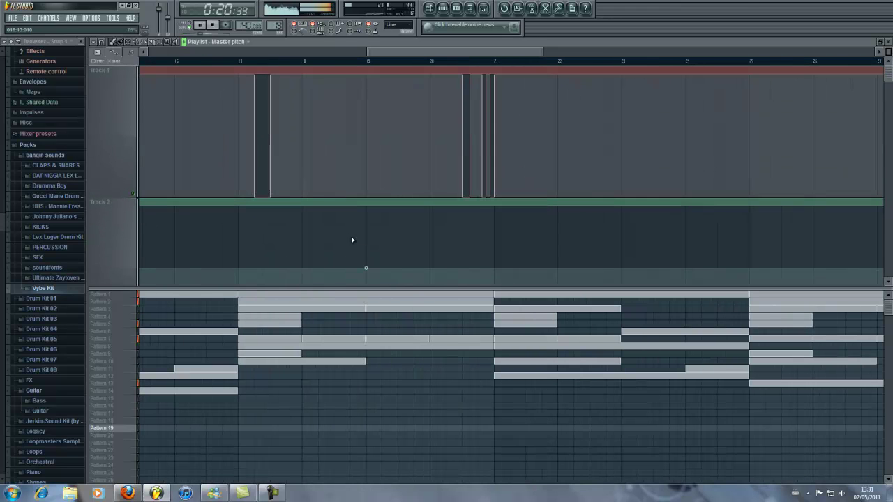
scroll(459, 209, "down", 1)
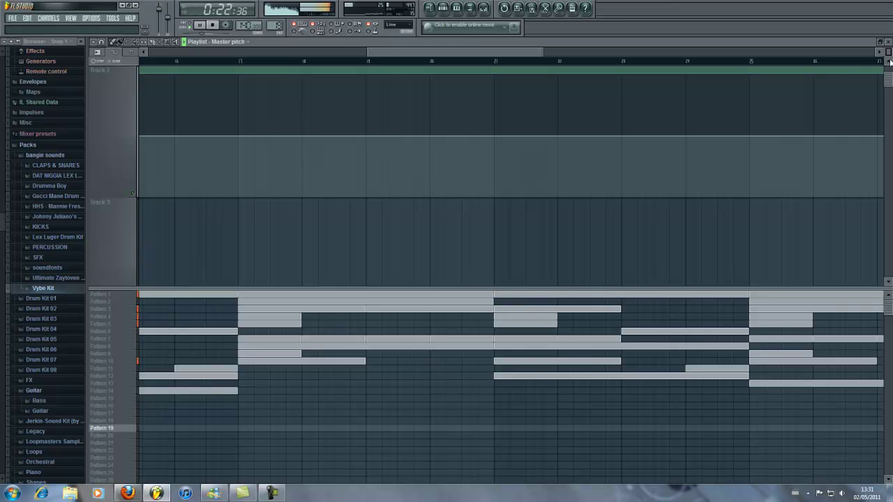
scroll(465, 130, "up", 2, "ctrl")
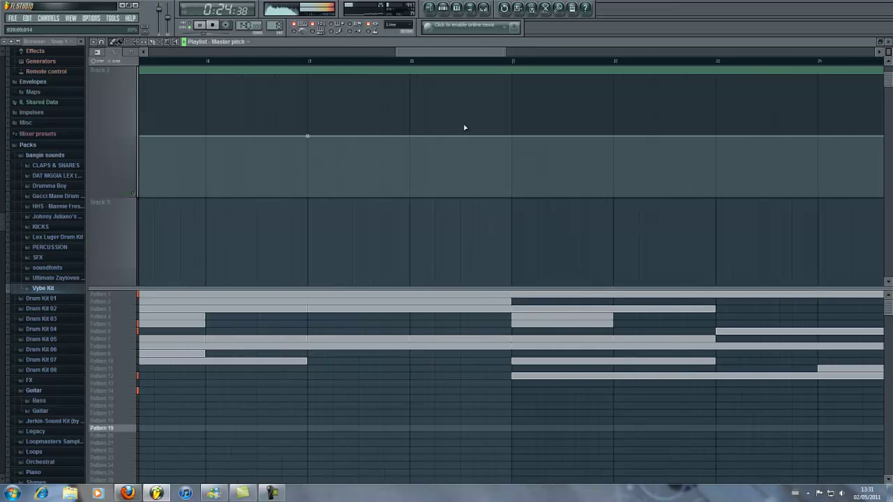
- Dip the master pitch from centre at bar 20 to its lowest mid-bar and back to centre at bar 21, then replay from bar 19
left_click(404, 136)
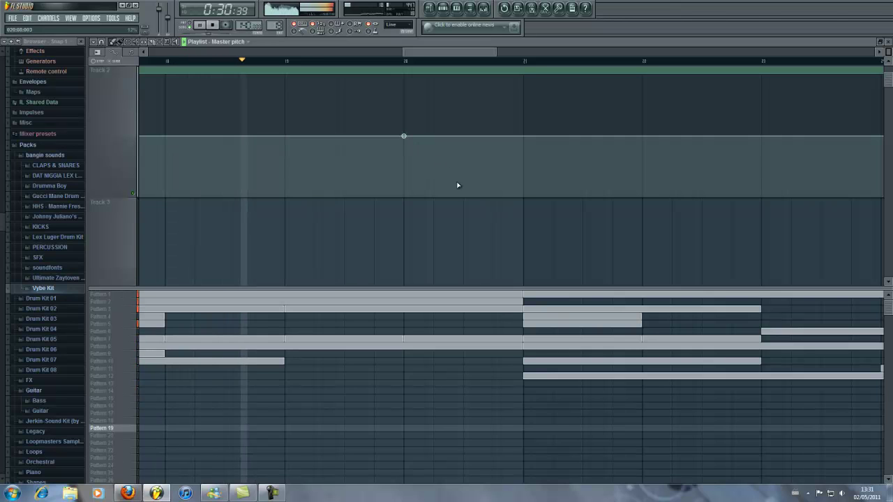
left_click(463, 196)
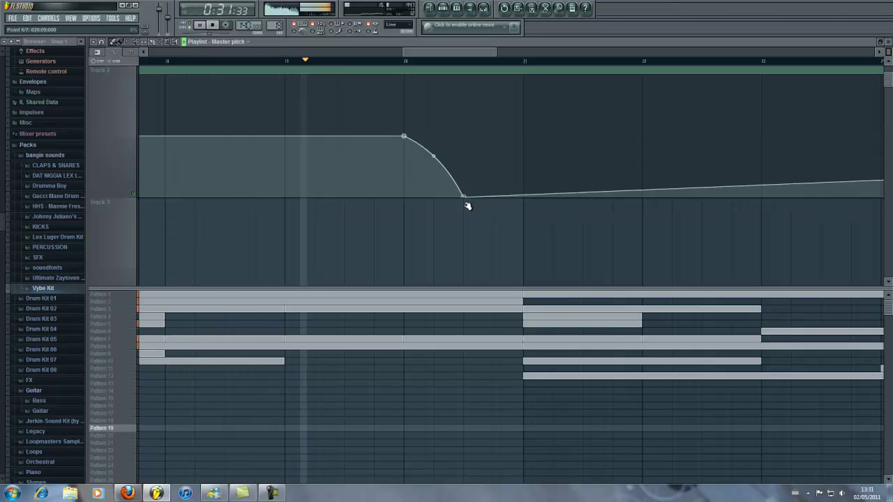
left_click(524, 140)
left_click_drag(525, 140, 524, 136)
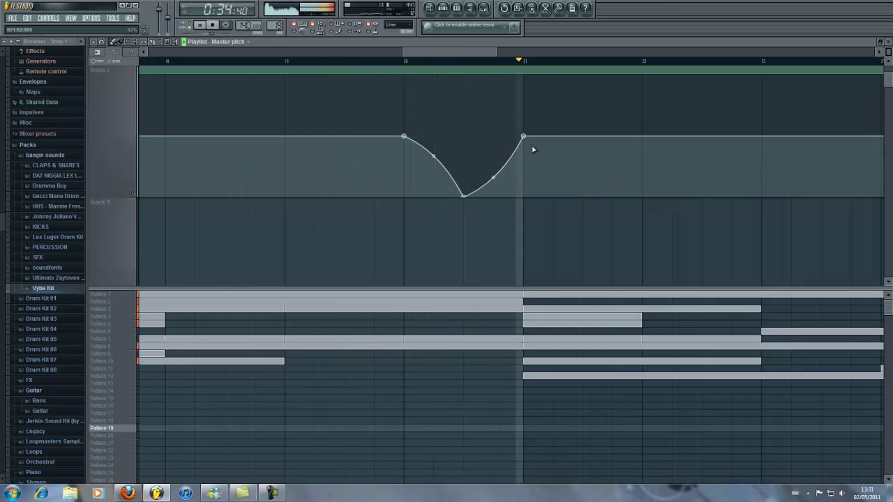
left_click(290, 62)
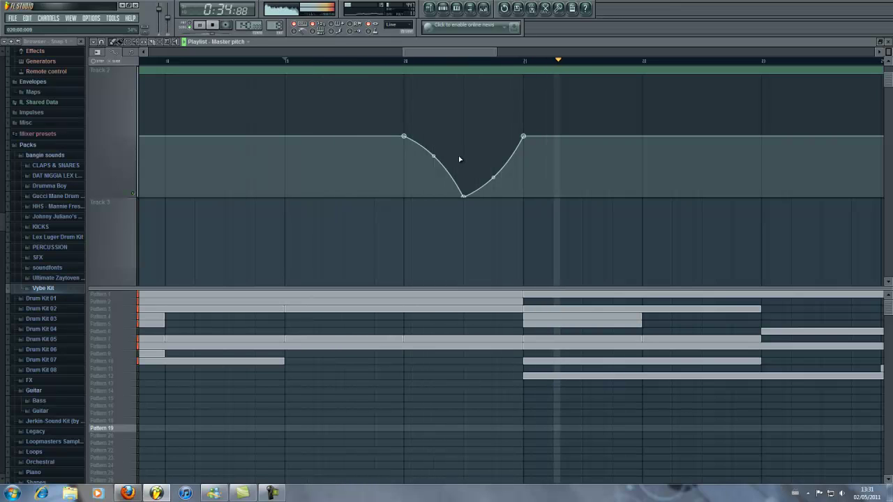
- Adjust the end point of the master pitch envelope at the end of the song, keeping it close to the centre level
scroll(577, 170, "up", 2)
scroll(577, 170, "down", 2)
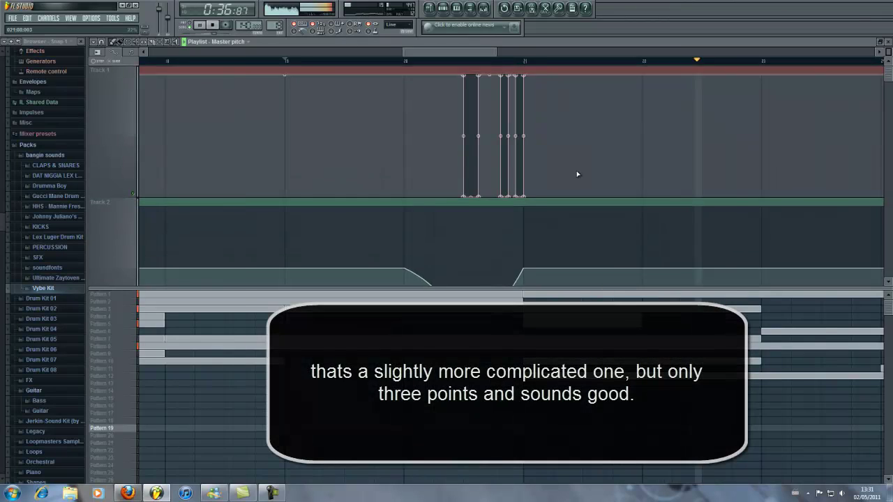
left_click_drag(409, 52, 199, 60)
scroll(335, 109, "up", 2)
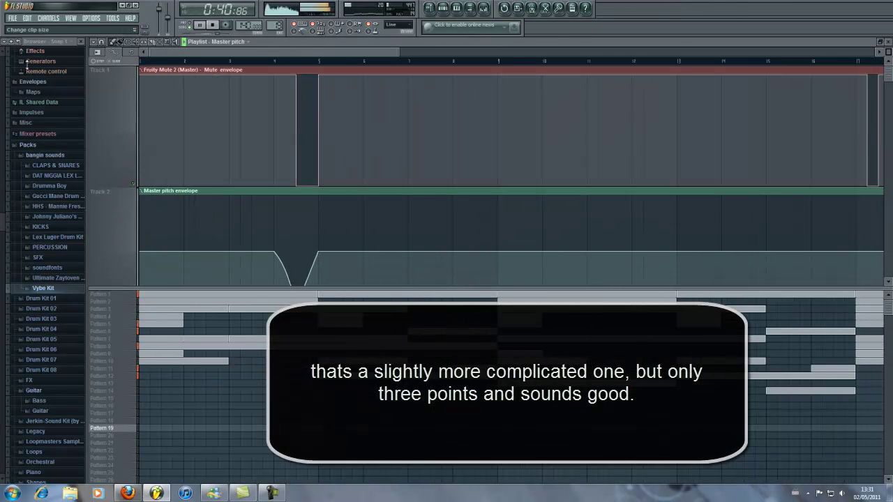
scroll(684, 196, "down", 3)
scroll(684, 196, "down", 2)
scroll(684, 196, "down", 5)
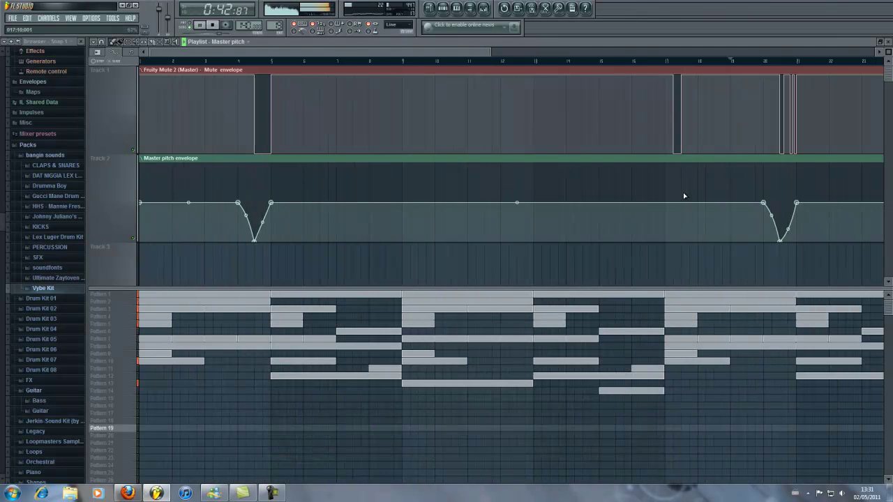
scroll(806, 210, "down", 3)
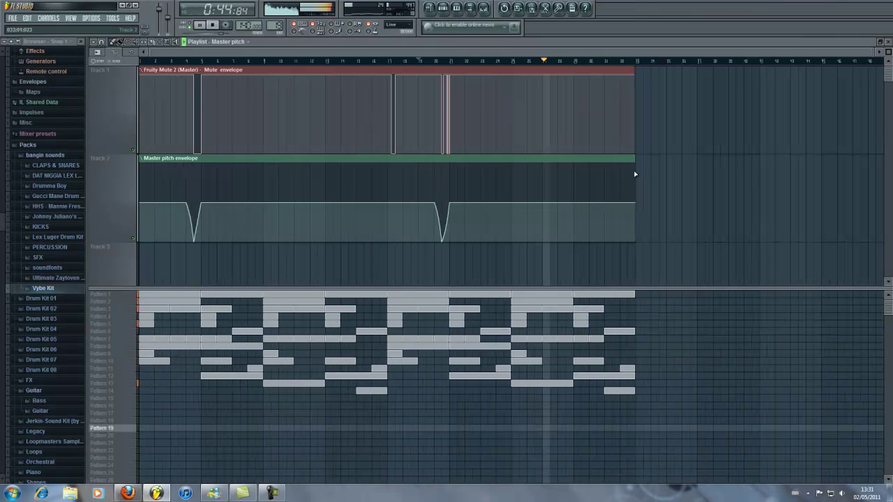
left_click_drag(636, 202, 637, 205)
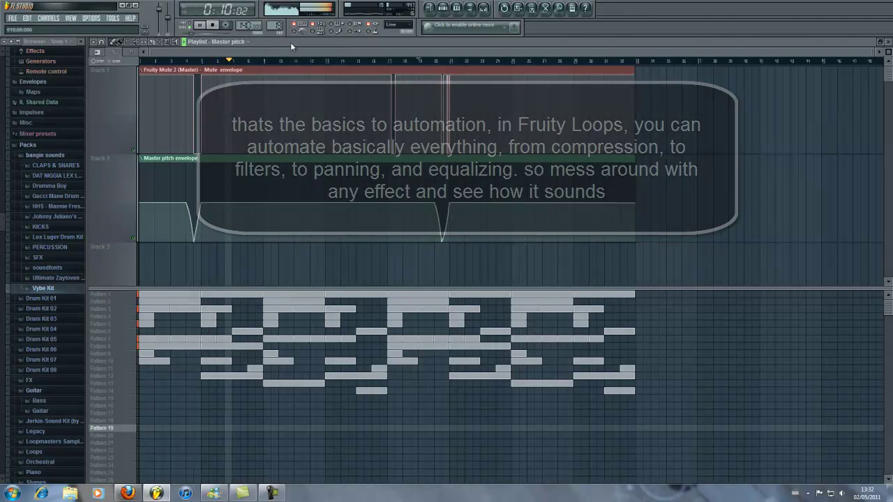
- Add Fruity Free Filter to the third effect slot of the Master track and raise its low-pass frequency to 16000 Hz
left_click(491, 12)
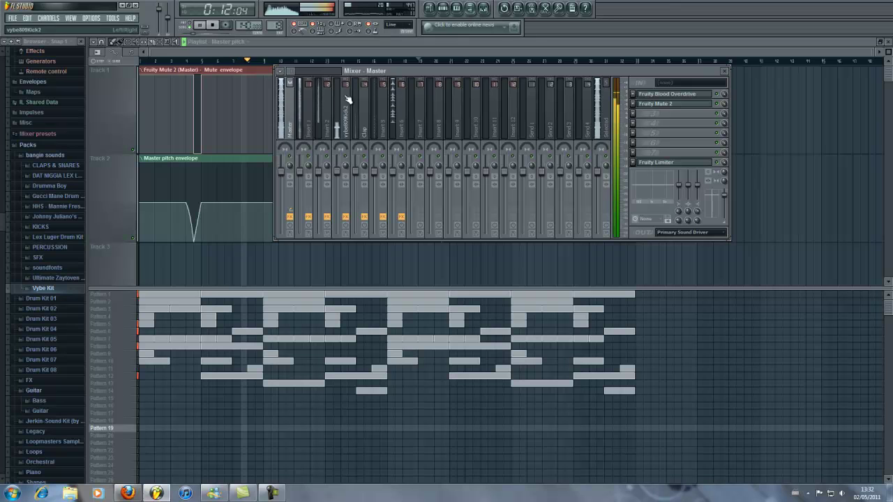
left_click(635, 114)
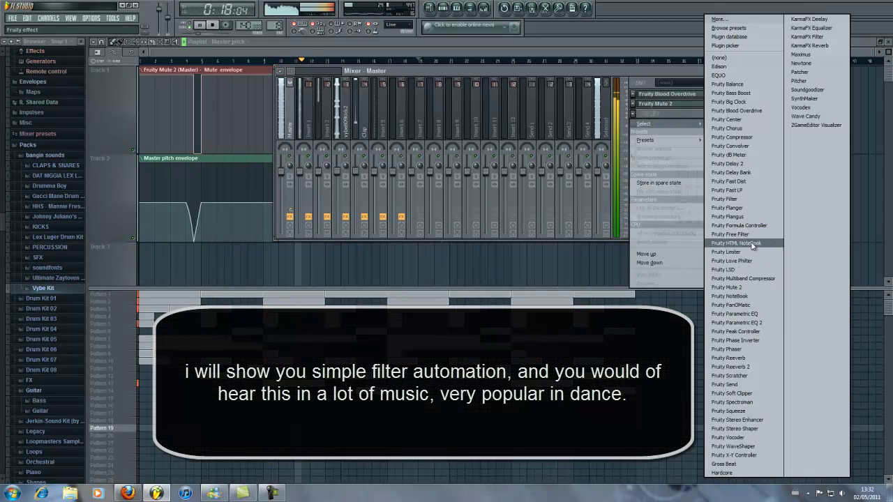
left_click(742, 234)
left_click_drag(236, 162, 233, 107)
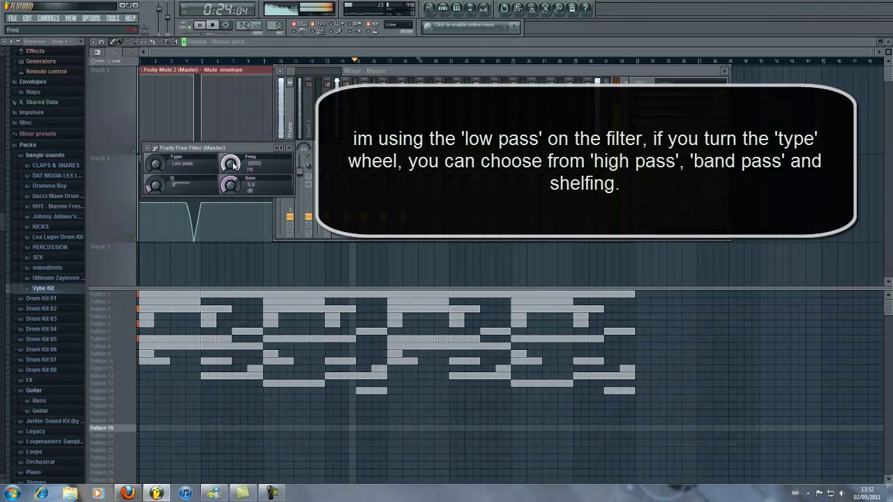
- Create an automation clip for the filter frequency, dropping it to about 36% at bar 25 and ramping it up to the song's end
right_click(233, 164)
left_click(255, 202)
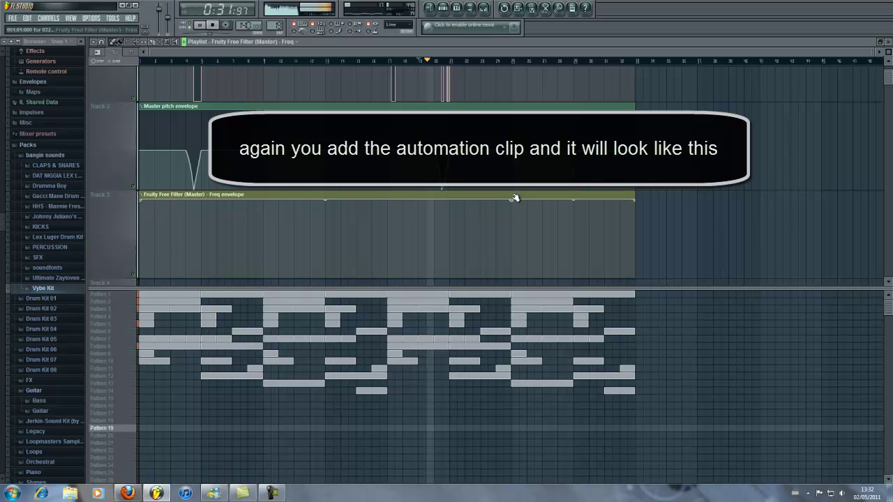
left_click_drag(515, 245, 515, 251)
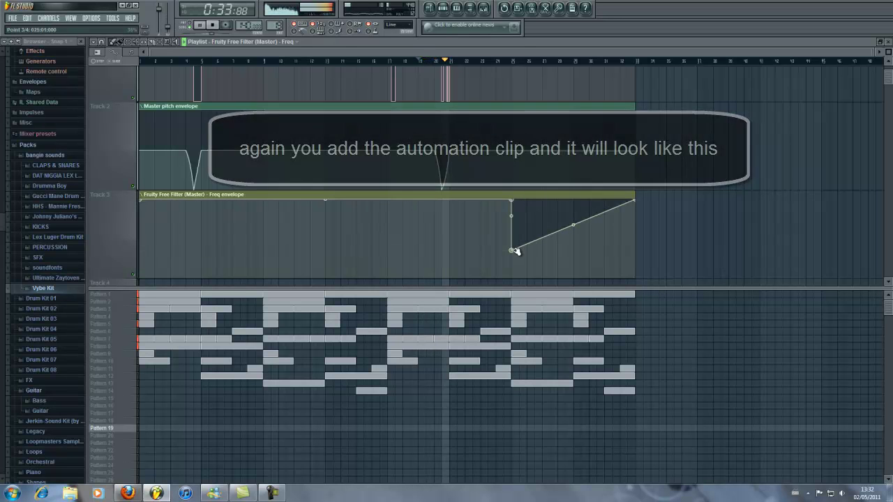
- Add a point at the start of bar 32 on the Fruity Mute 2 envelope and drop the level there to fully muted
scroll(600, 99, "up", 2)
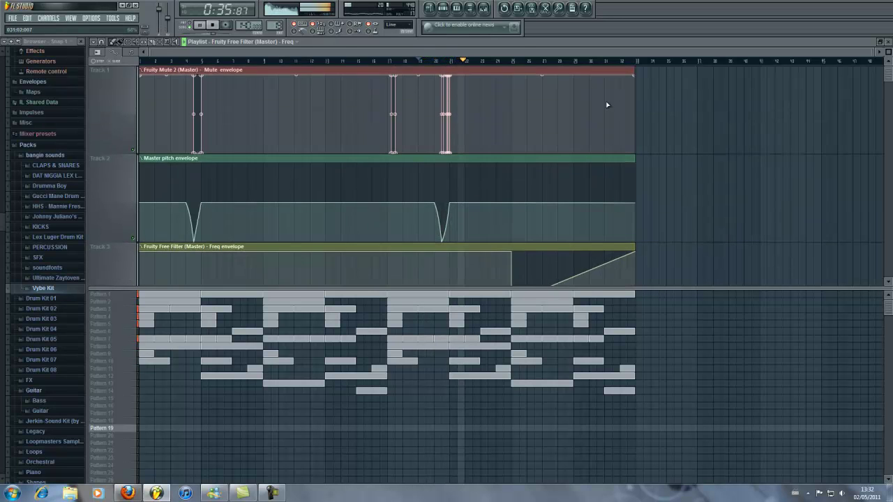
scroll(604, 101, "up", 3, "ctrl")
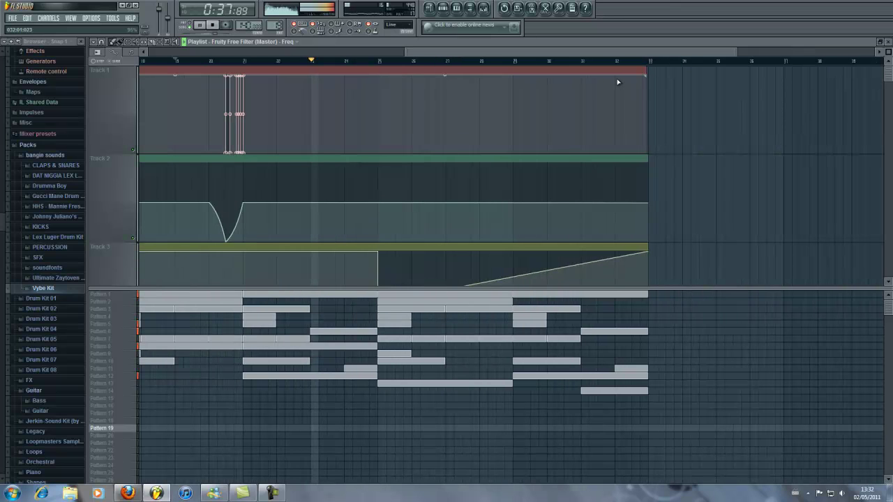
left_click_drag(616, 81, 634, 86)
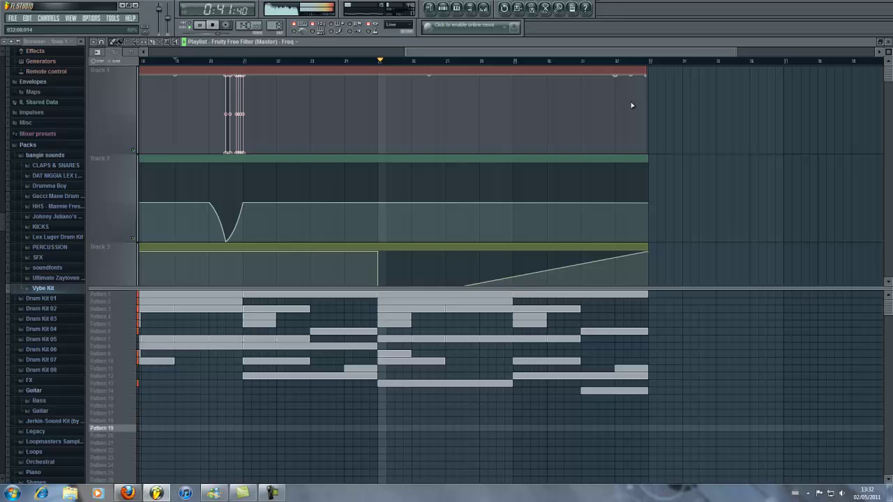
left_click(617, 147)
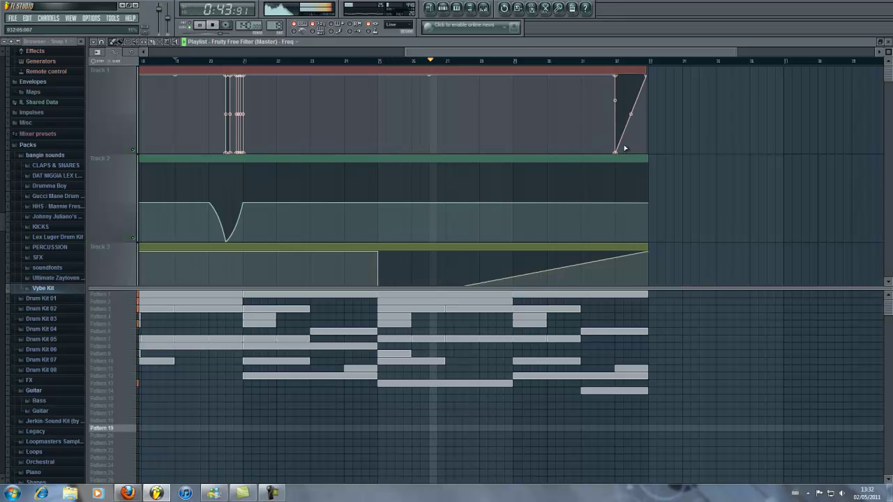
- Replay the song from late in bar 24 to hear the filter frequency drop and its gradual rise
scroll(617, 143, "down", 1)
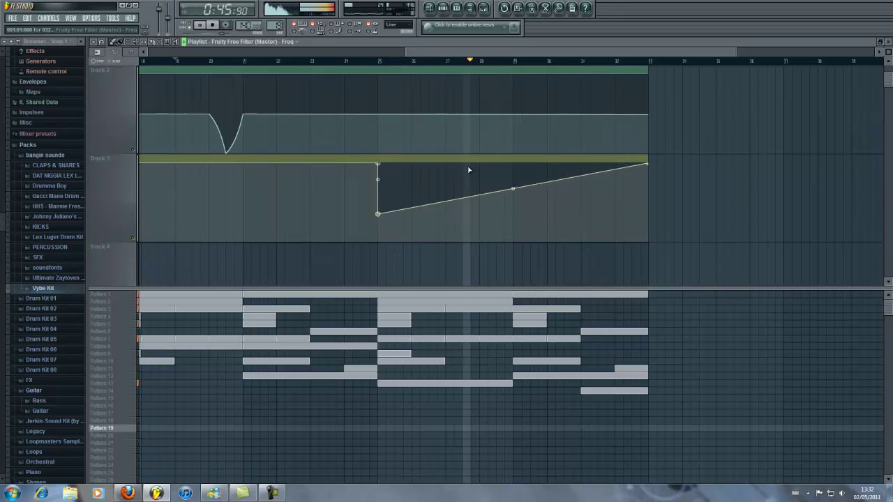
left_click(360, 61)
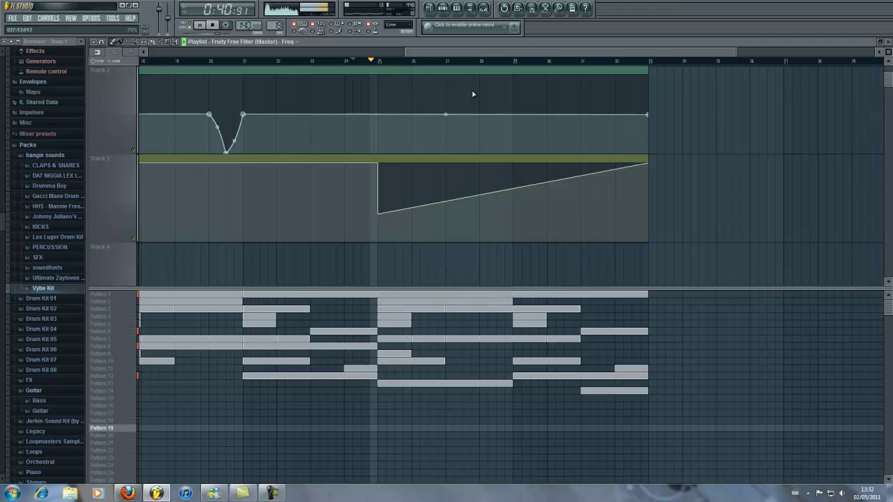
scroll(649, 89, "up", 1)
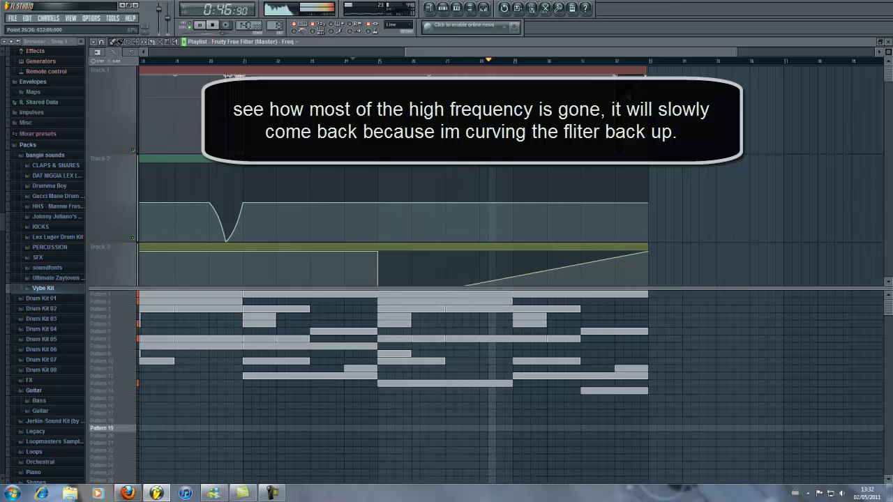
- Shape mute gaps in bar 32 of the Fruity Mute 2 envelope, from step 1 to 5 and from step 7 to 9
scroll(637, 93, "up", 3)
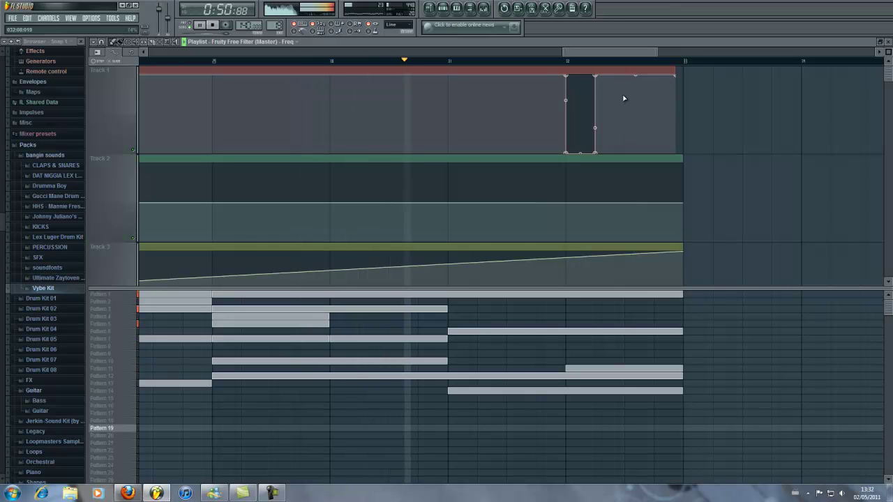
right_click(624, 150)
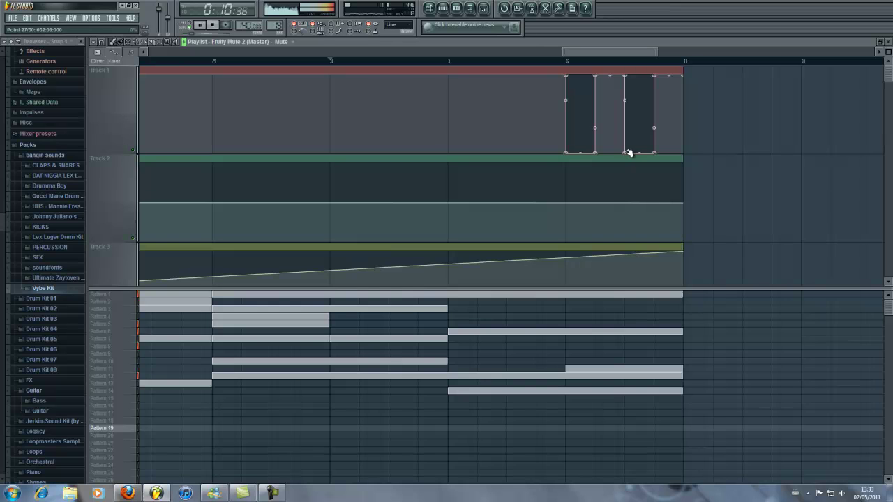
left_click_drag(626, 76, 611, 75)
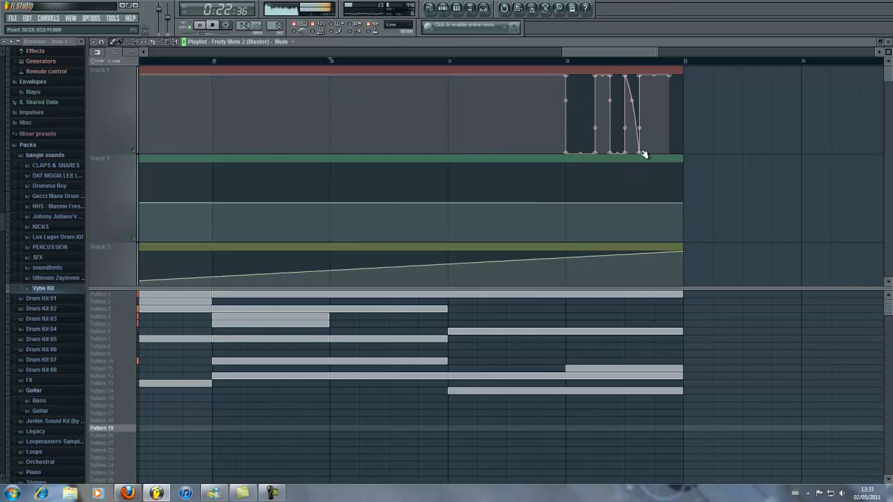
- Delete the misplaced mute points late in bar 32 and rebuild the envelope with a mute gap from step 11 to 13 and another after step 15
right_click(640, 75)
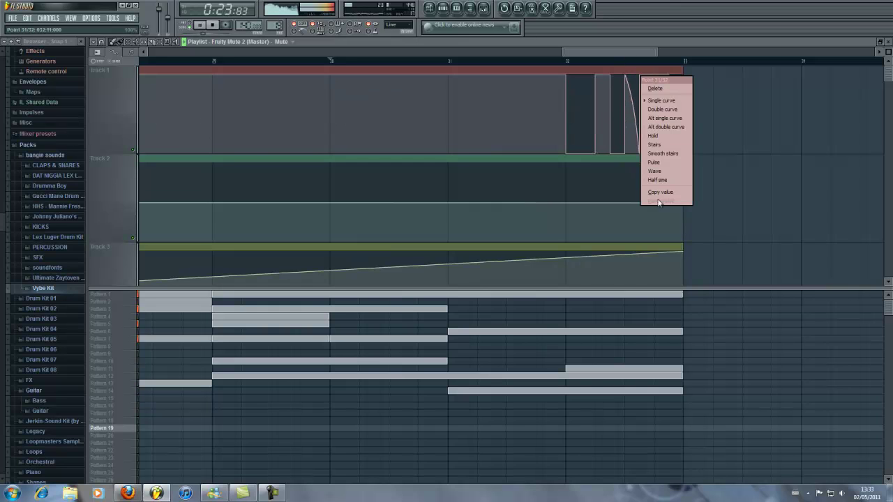
left_click(660, 102)
right_click(671, 76)
left_click(673, 104)
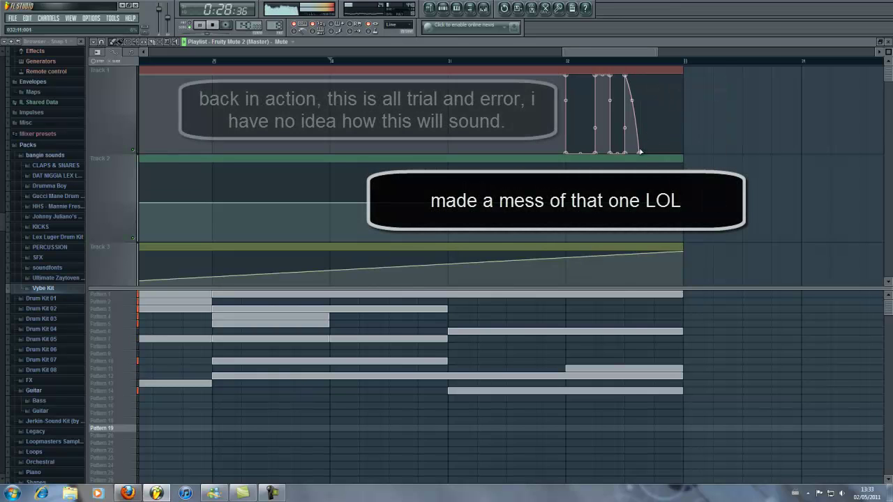
left_click_drag(639, 152, 640, 72)
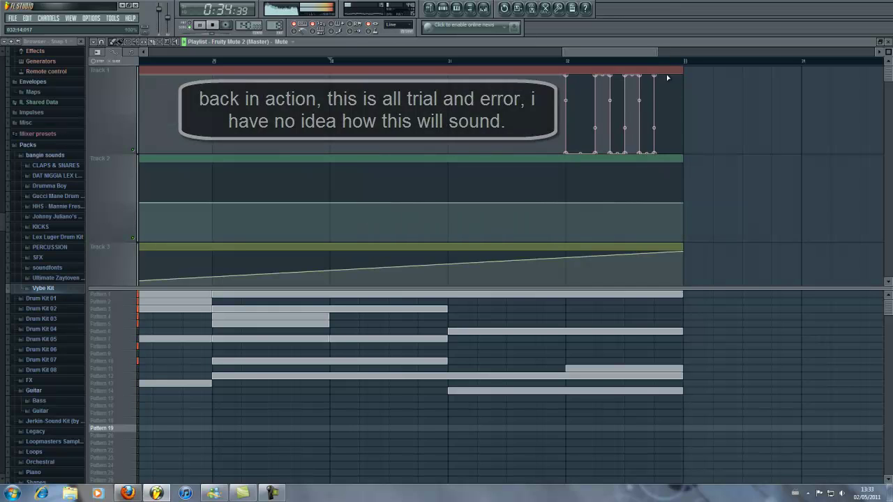
left_click(669, 75)
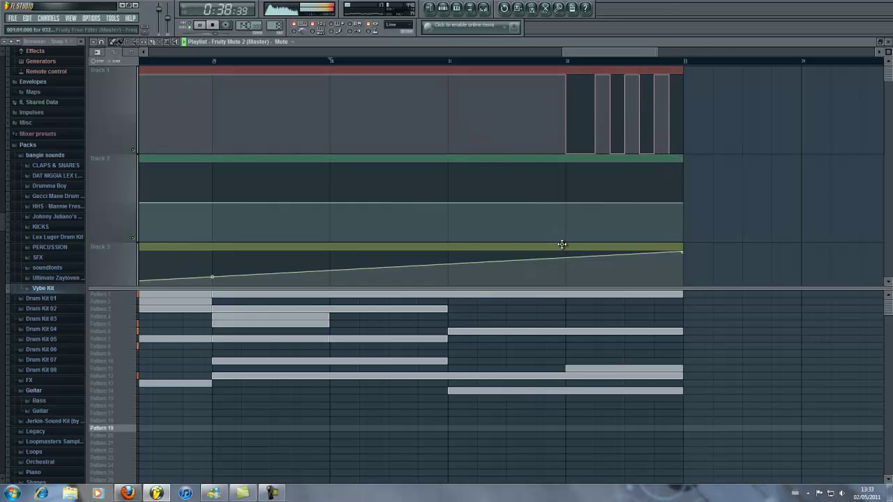
- Examine the filter sweep, mute gaps and master pitch dips across the whole song during playback
scroll(561, 247, "down", 4)
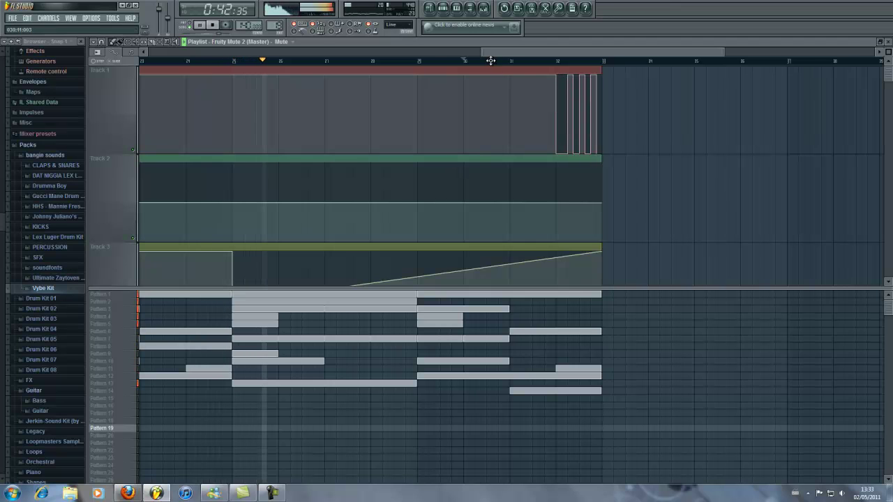
scroll(400, 168, "down", 3)
scroll(297, 180, "up", 1)
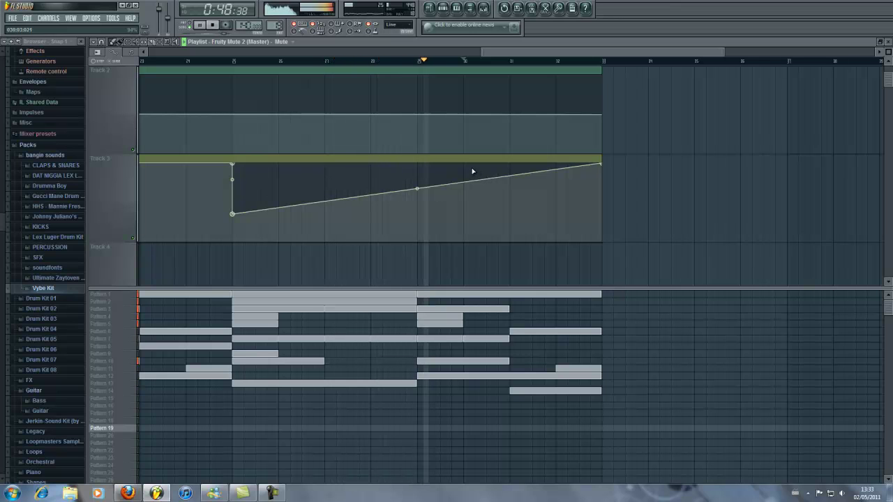
scroll(484, 124, "up", 1)
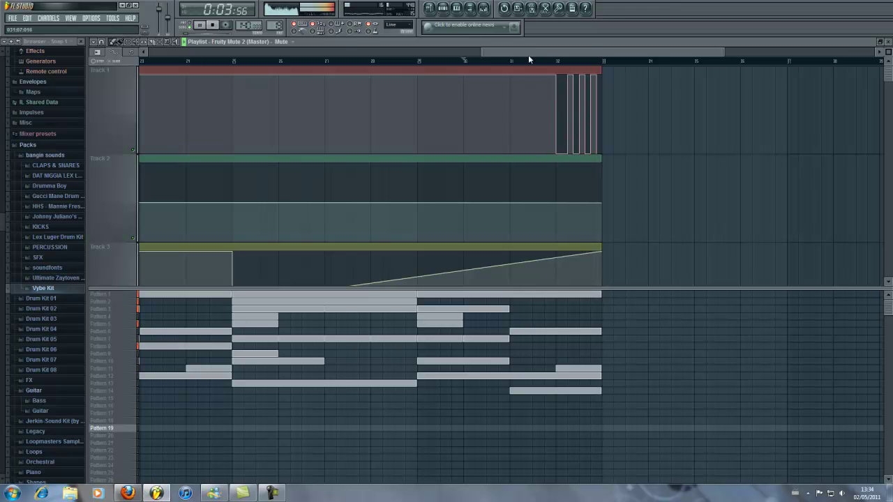
scroll(530, 62, "down", 5)
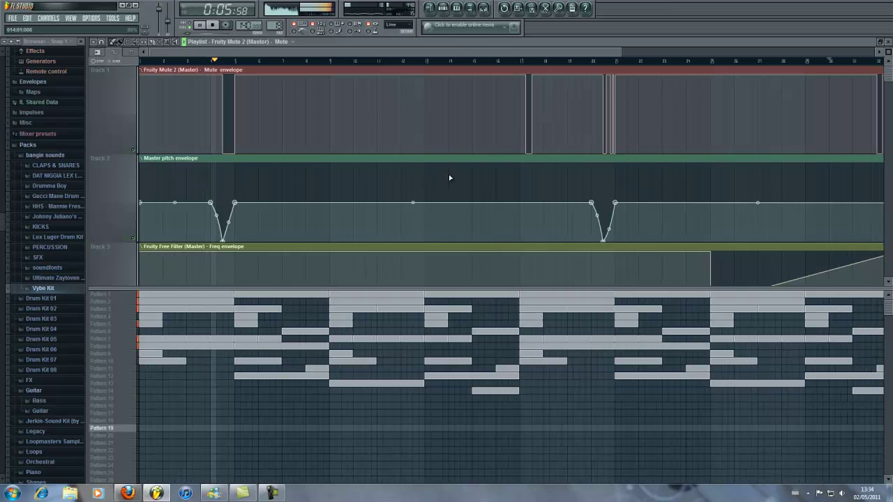
scroll(450, 178, "down", 1)
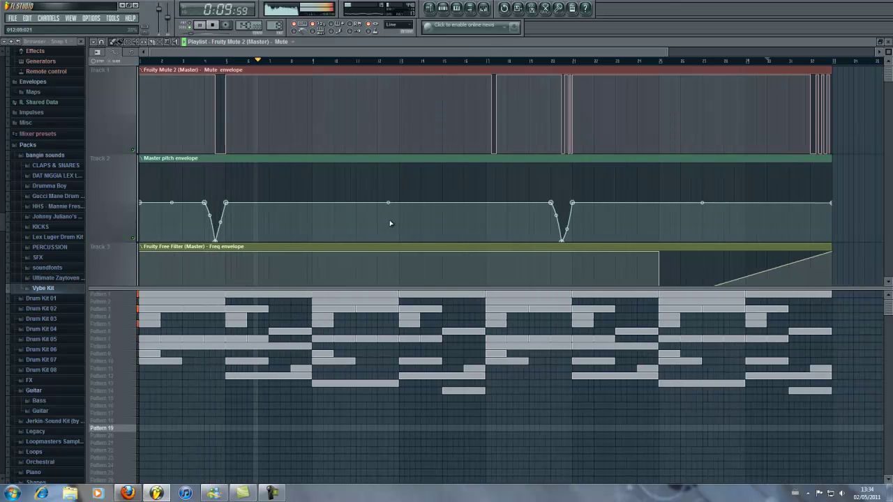
scroll(389, 219, "up", 4)
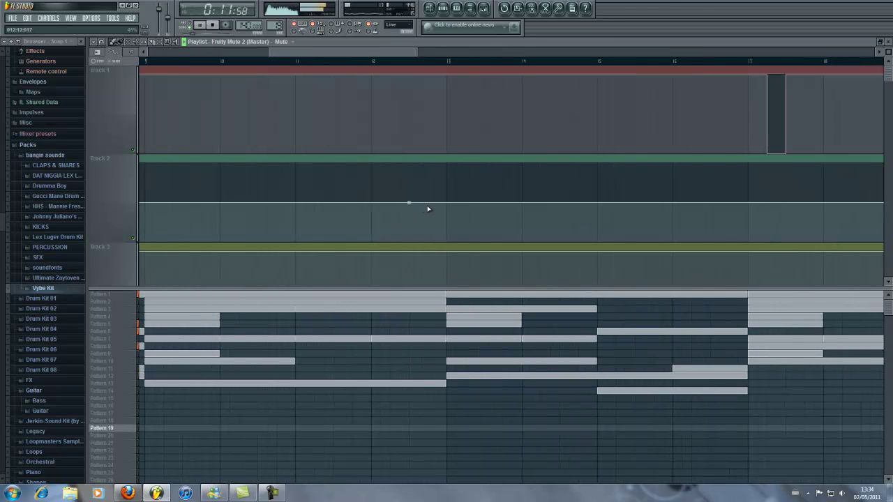
scroll(425, 209, "up", 2)
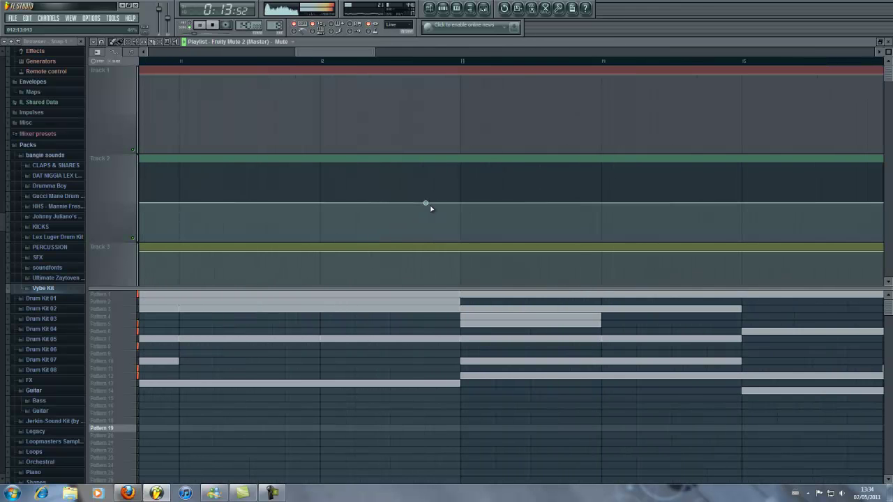
- Undo the last master pitch point and shape a curved dip from bar 12 step 13 to bar 13, with an instant return to normal pitch
key("ctrl+z")
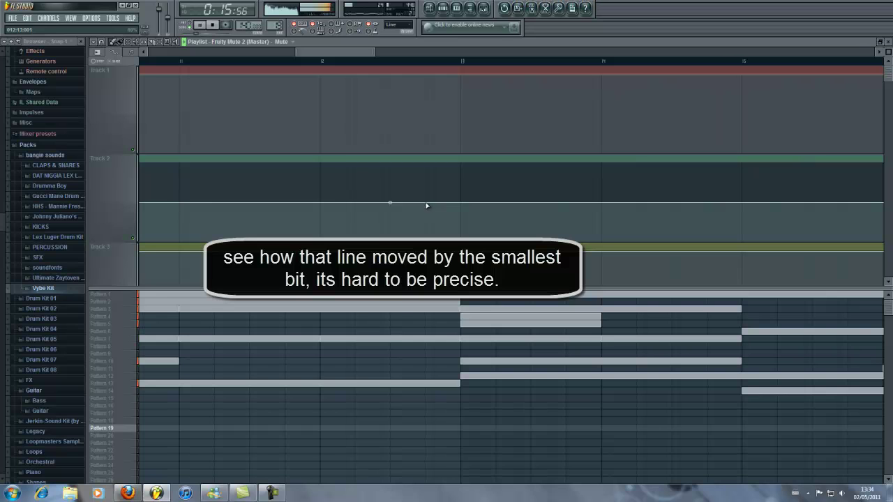
scroll(439, 218, "down", 1)
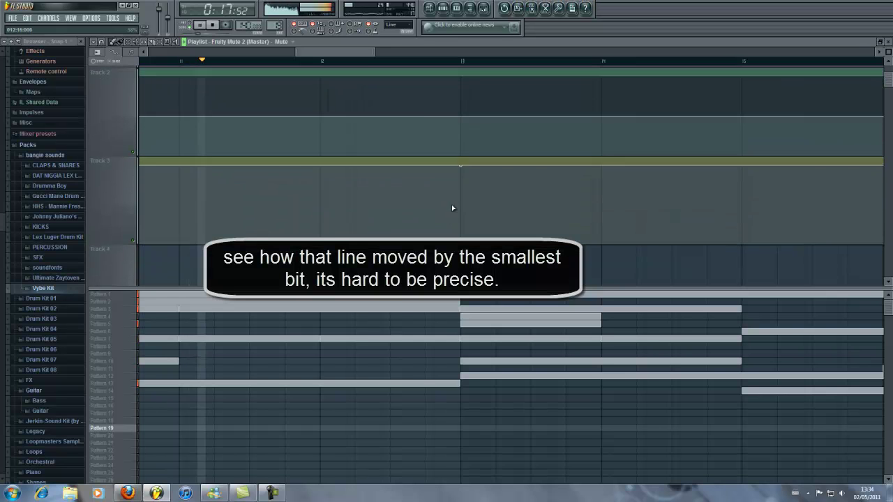
right_click(461, 151)
left_click_drag(463, 135, 423, 94)
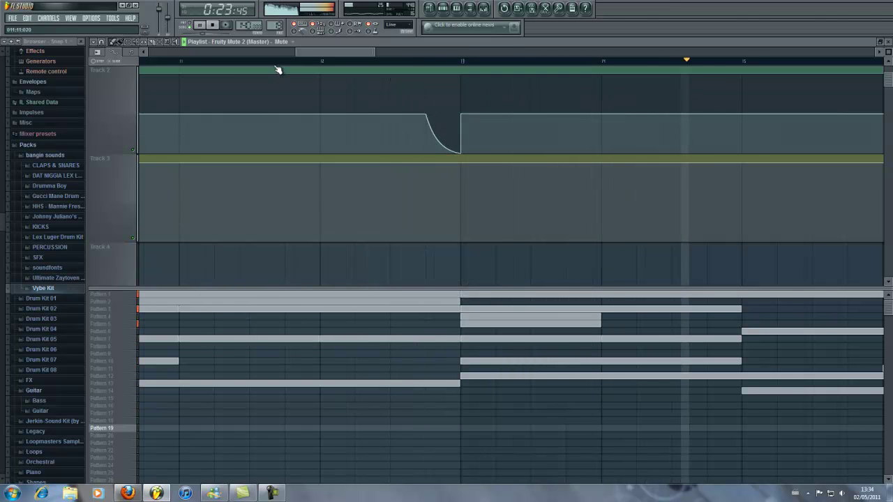
- Replay the song from bar 11 to hear the pitch dip before bar 13 and review the envelopes across the whole song
left_click(180, 61)
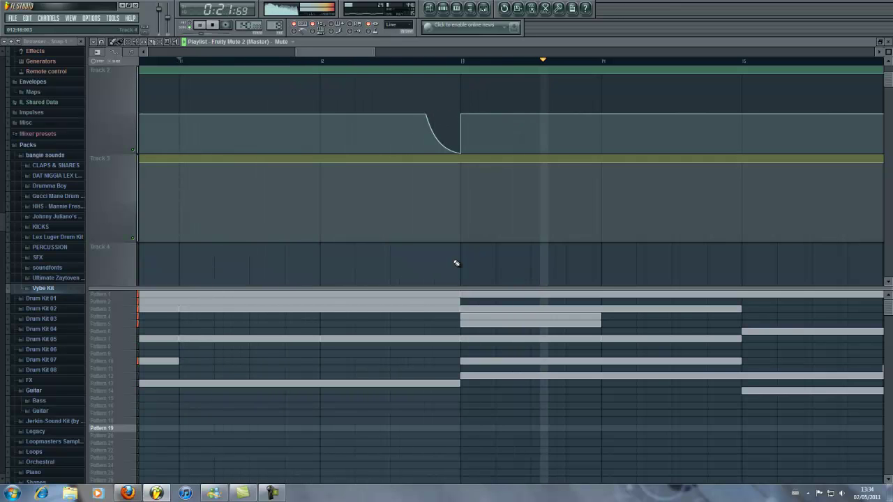
scroll(439, 151, "up", 2)
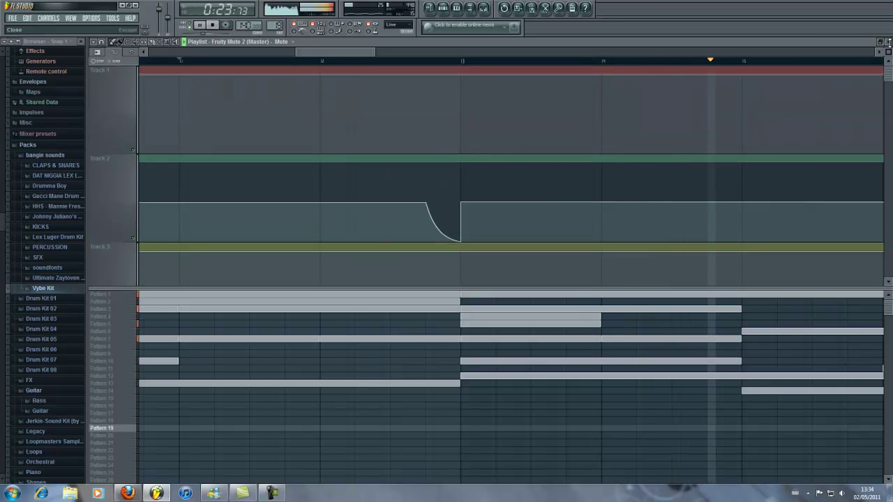
scroll(619, 197, "down", 2)
scroll(618, 197, "down", 3)
scroll(618, 197, "down", 4)
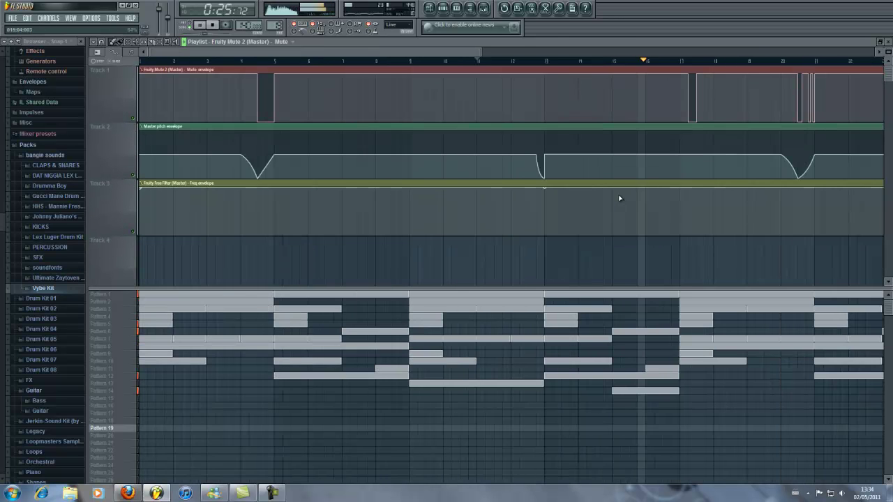
scroll(616, 191, "down", 1)
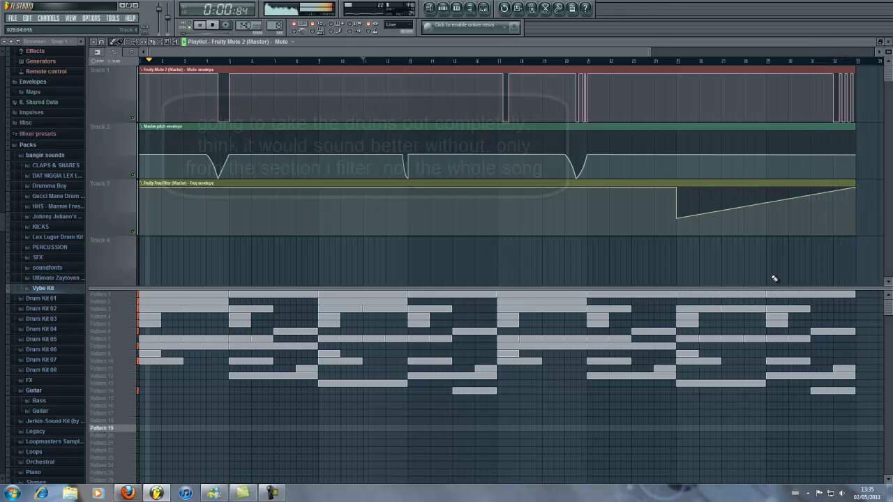
- Examine the pattern clips on the lower tracks beneath the filter sweep section from bar 25 onward
scroll(774, 276, "down", 2)
scroll(774, 276, "down", 3)
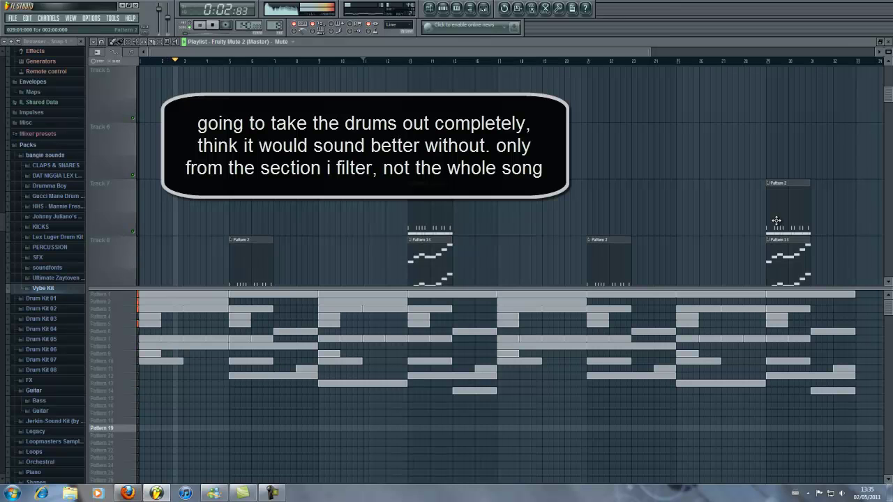
scroll(782, 220, "up", 5)
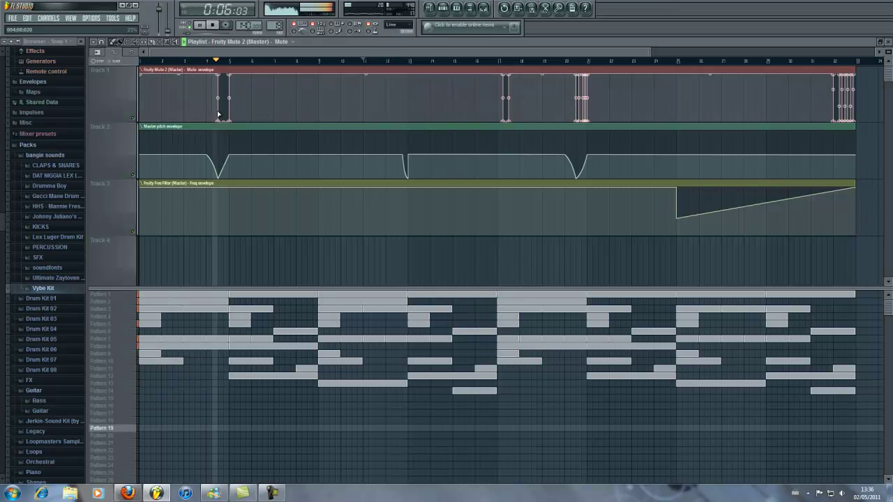
- Create a master volume automation clip over the whole song and lower its end point to zero for a gradual fade-out
left_click(189, 65)
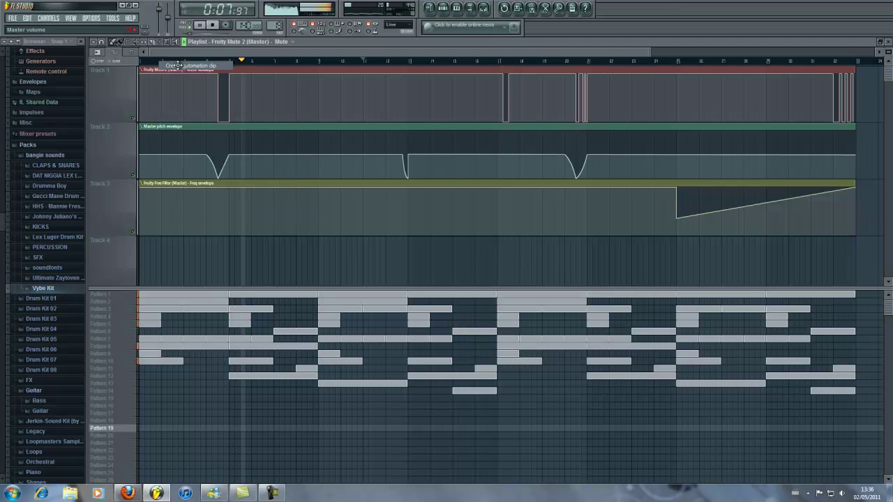
left_click_drag(855, 245, 855, 278)
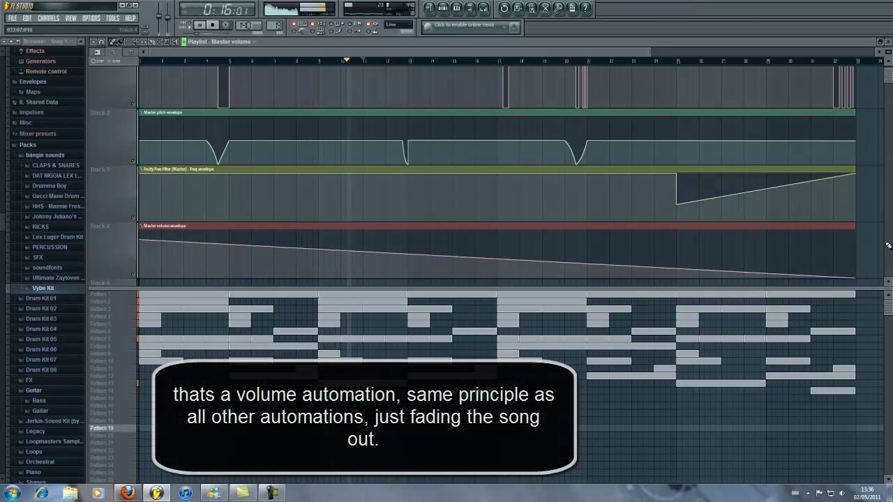
scroll(879, 241, "up", 1)
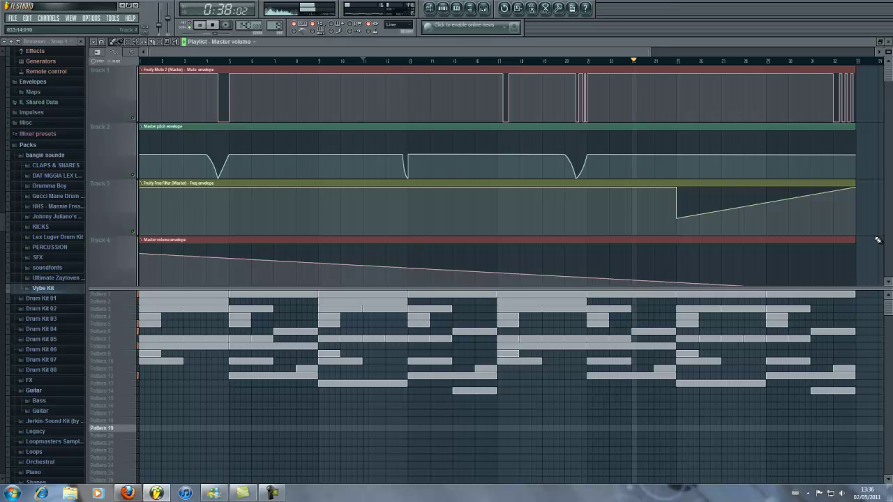
scroll(854, 235, "down", 1)
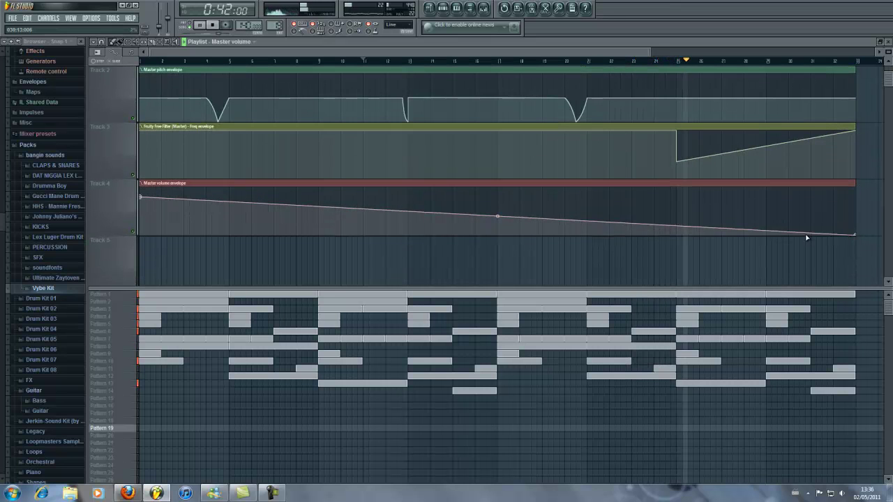
scroll(801, 237, "up", 1)
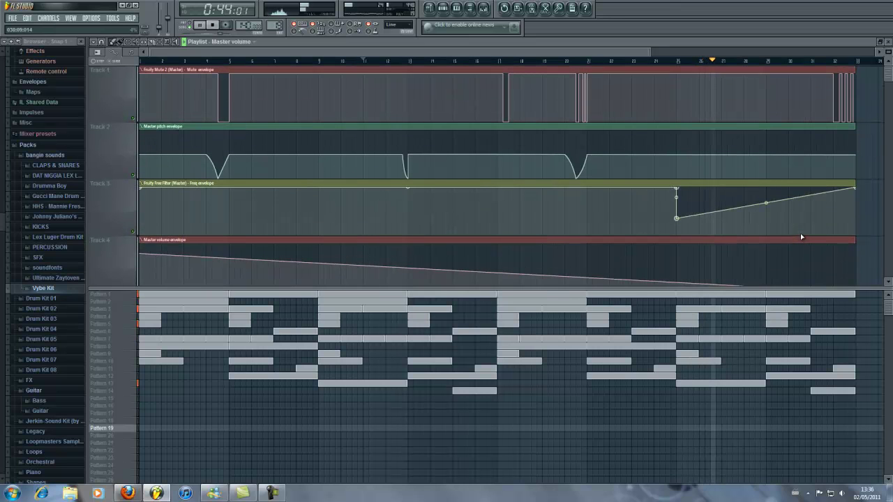